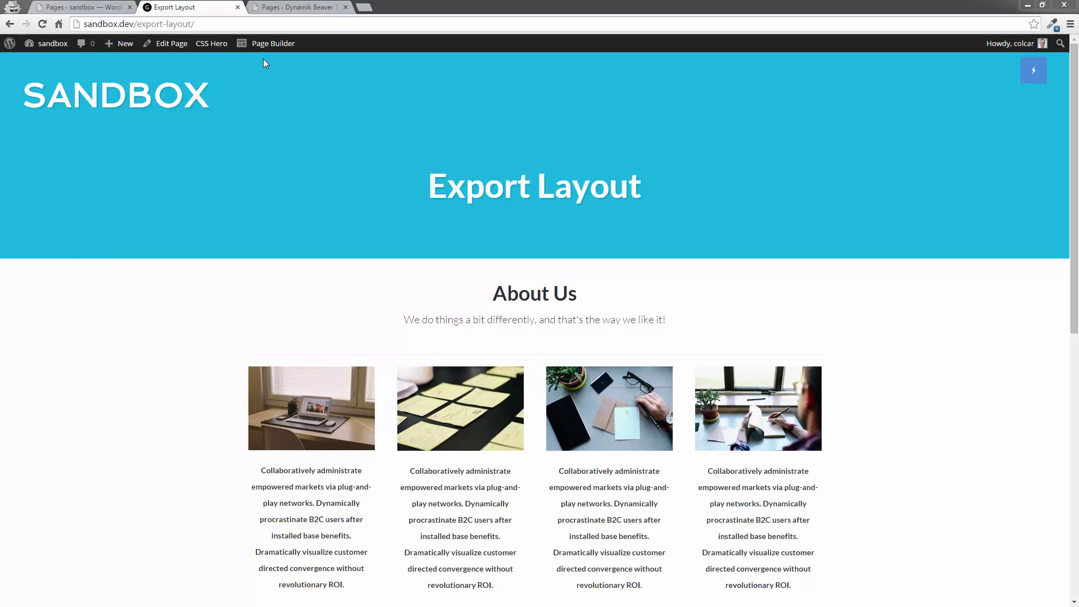
Step: Save the Export Layout page design as the Beaver Builder template 'My Template', then publish and exit
left_click(272, 44)
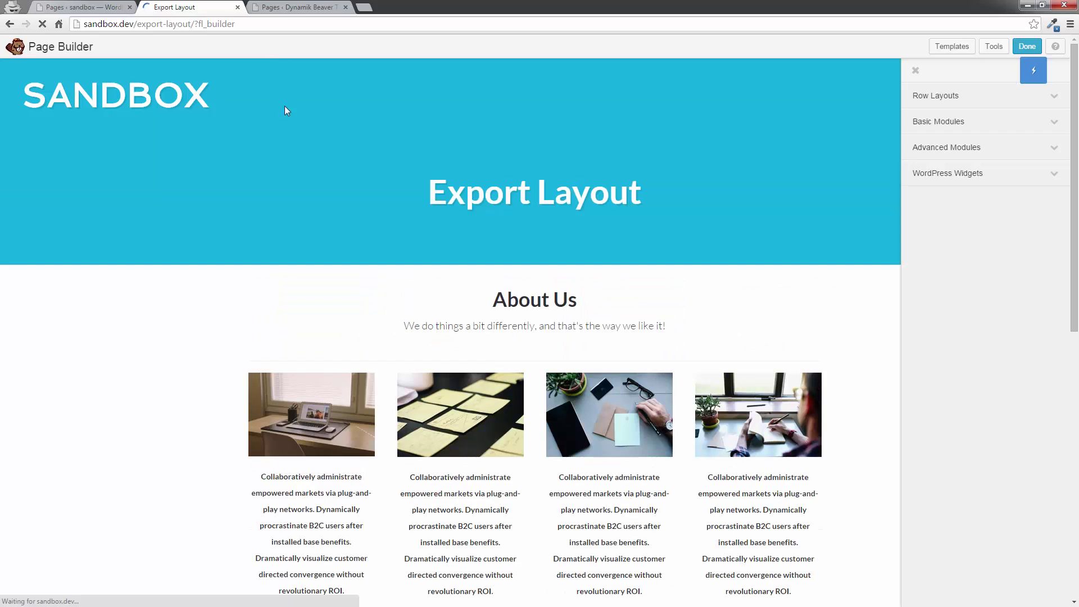
left_click(994, 48)
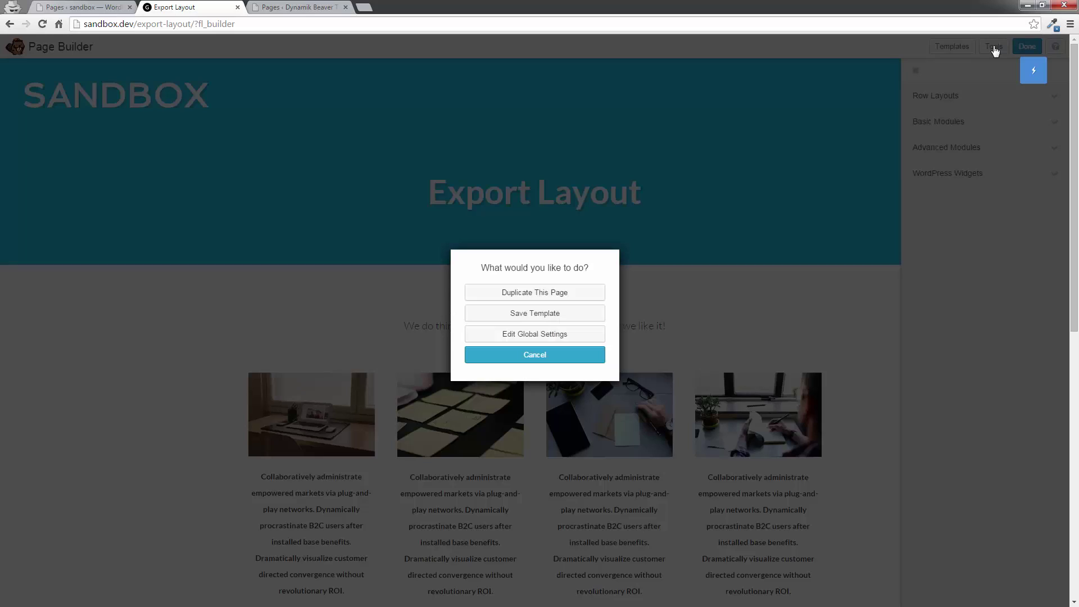
left_click(559, 315)
left_click(534, 322)
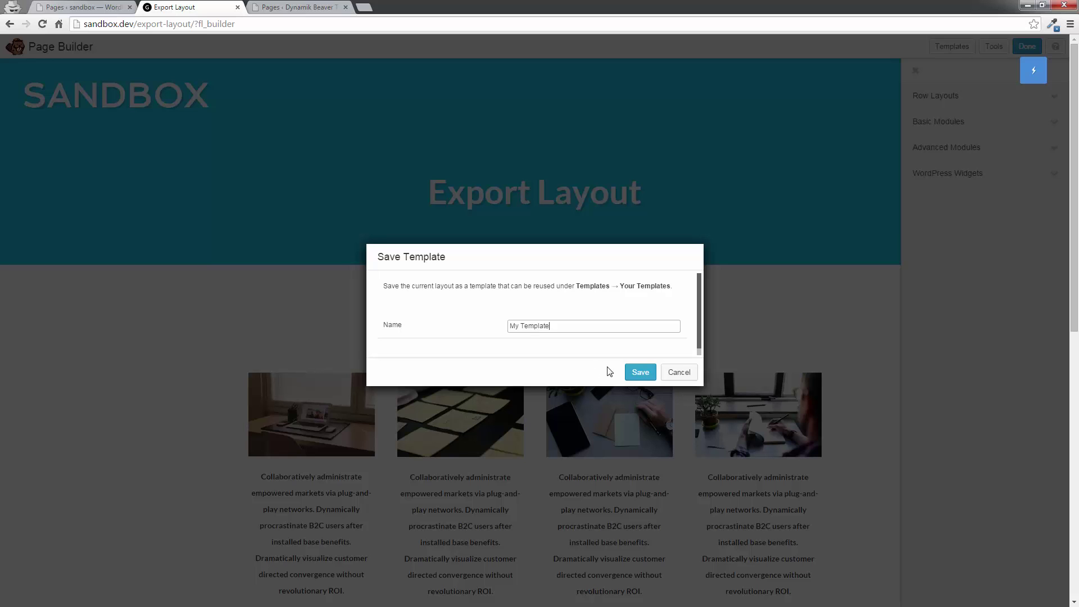
left_click(641, 372)
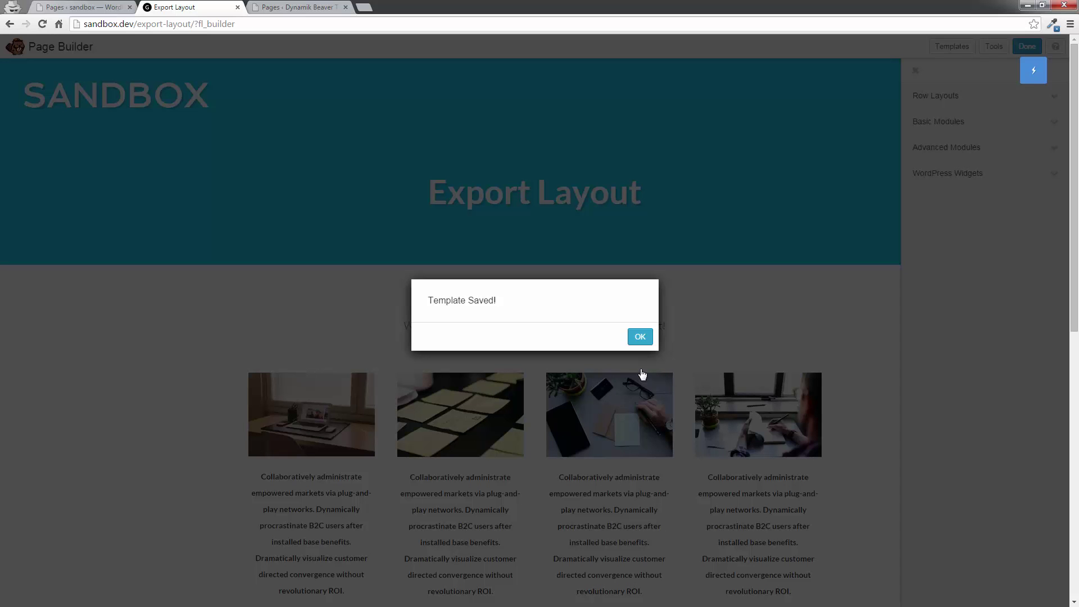
left_click(640, 337)
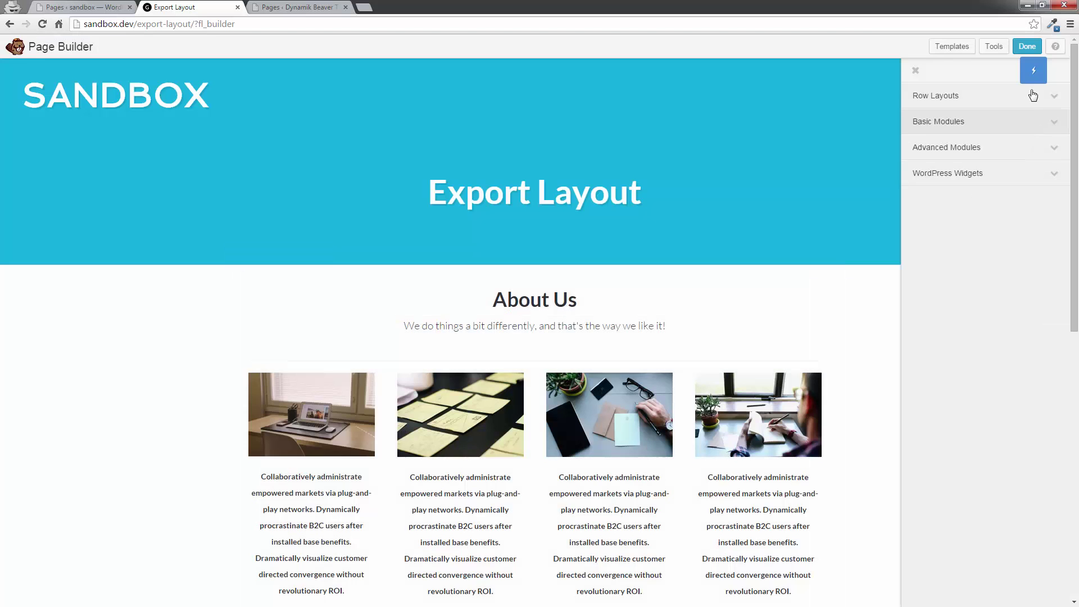
left_click(1027, 46)
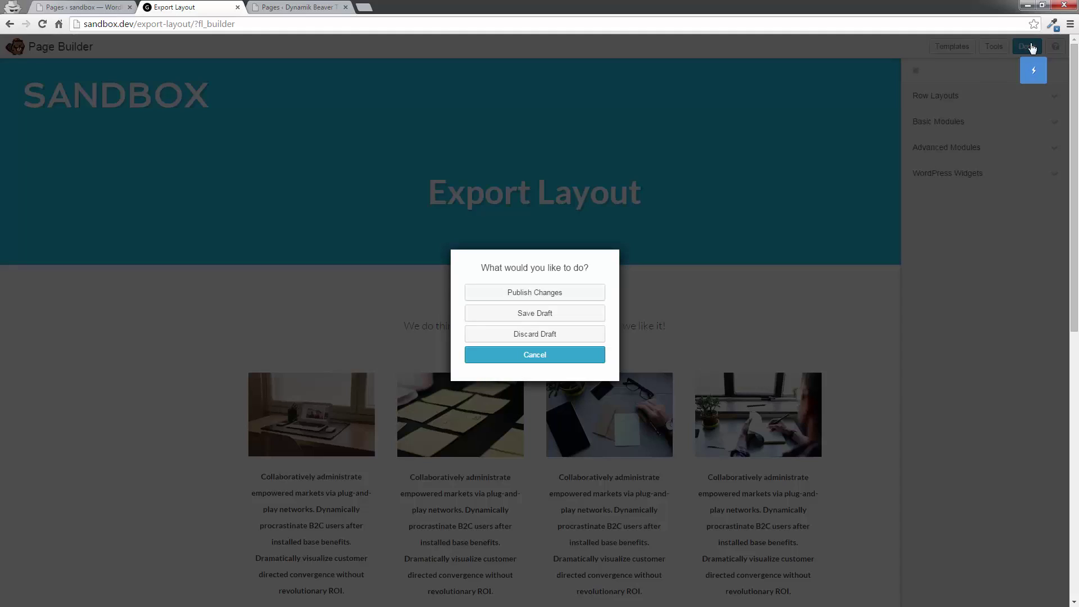
left_click(519, 293)
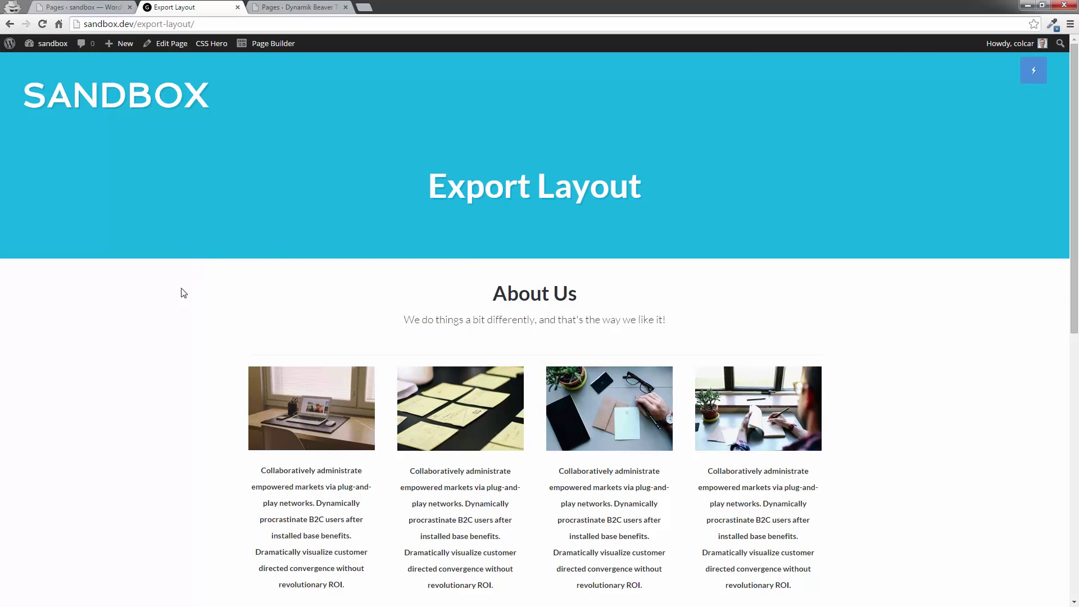
Step: On the sandbox site, export only the Layout Templates as a downloadable file
left_click(87, 10)
mouse_move(82, 318)
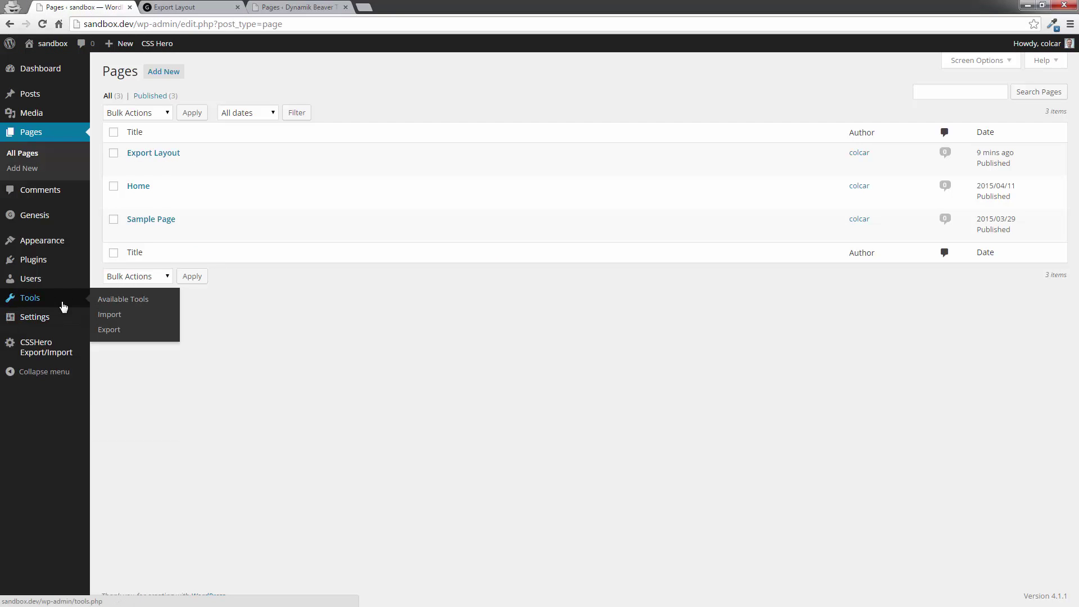
left_click(114, 330)
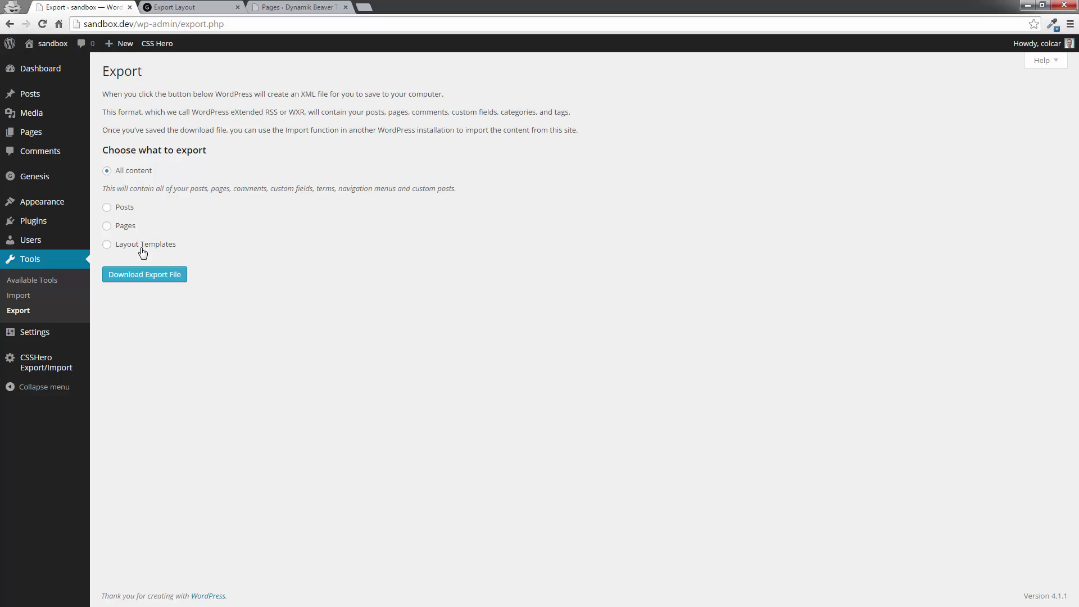
left_click(106, 245)
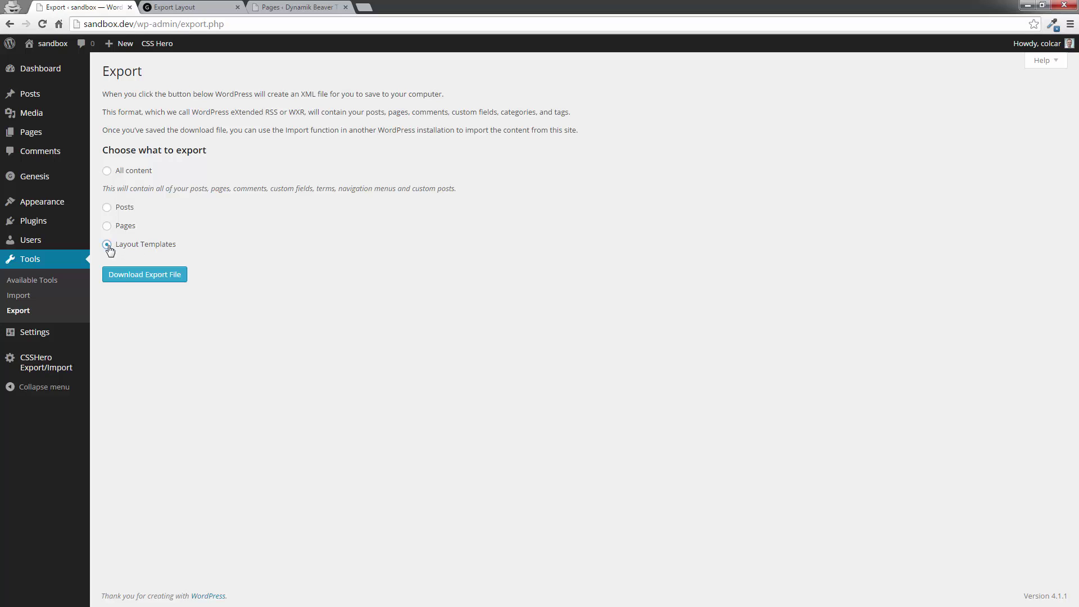
left_click(127, 284)
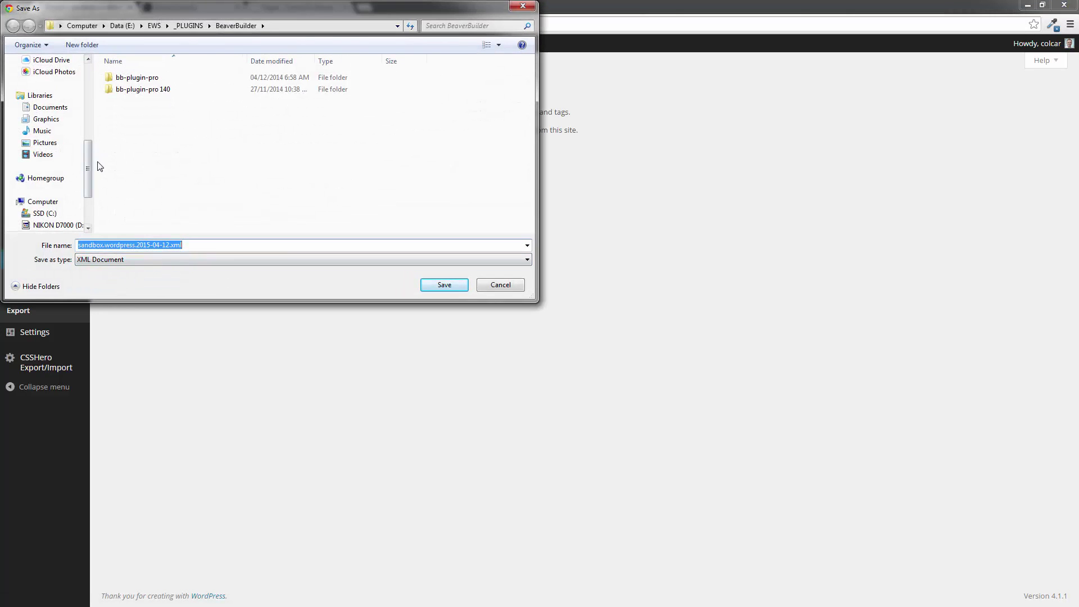
Step: Save sandbox.wordpress.2015-04-12.xml into a new 'export' folder on the TEMP (Z:) drive
scroll(90, 165, "down", 2)
left_click(57, 189)
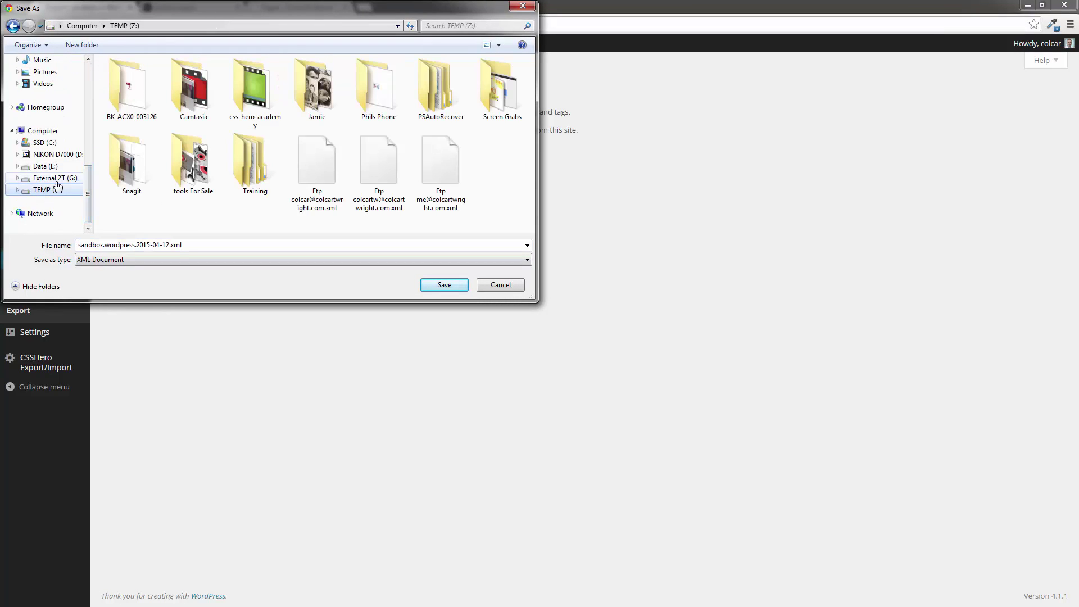
left_click(87, 46)
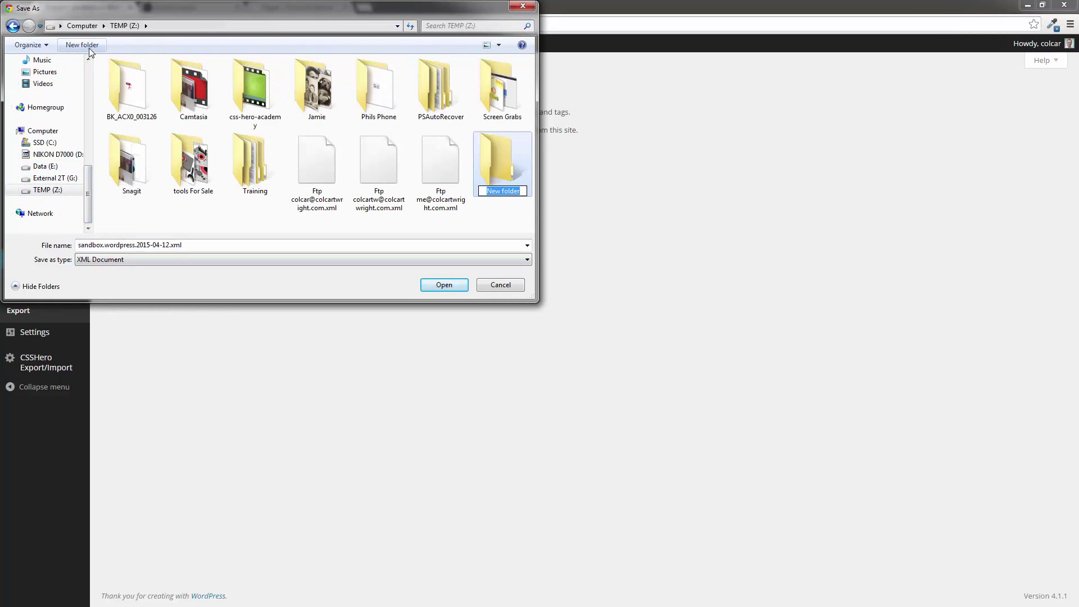
type("export")
key("Return")
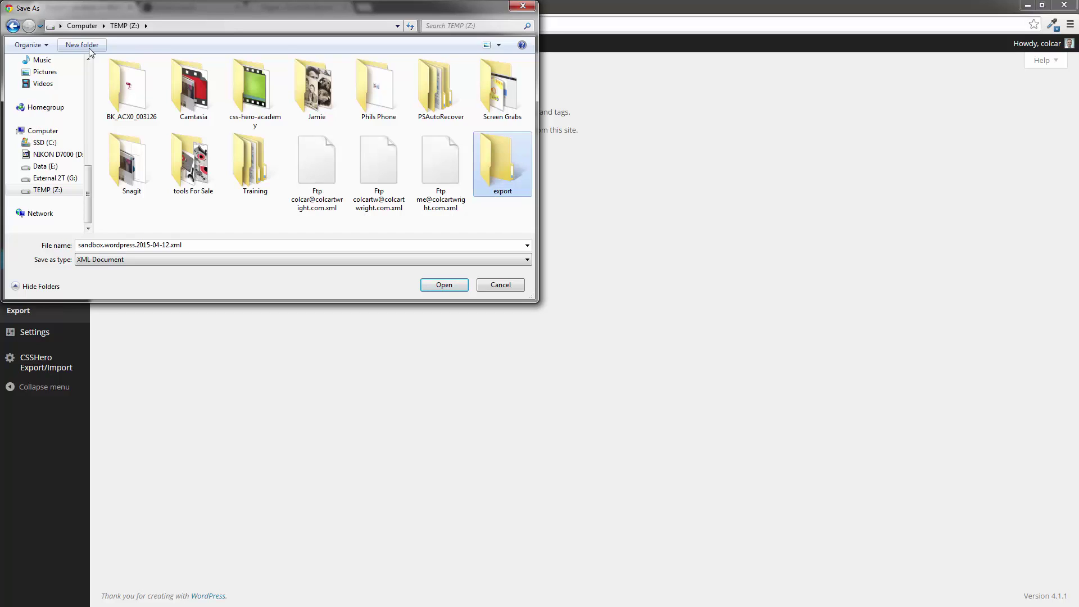
double_click(508, 151)
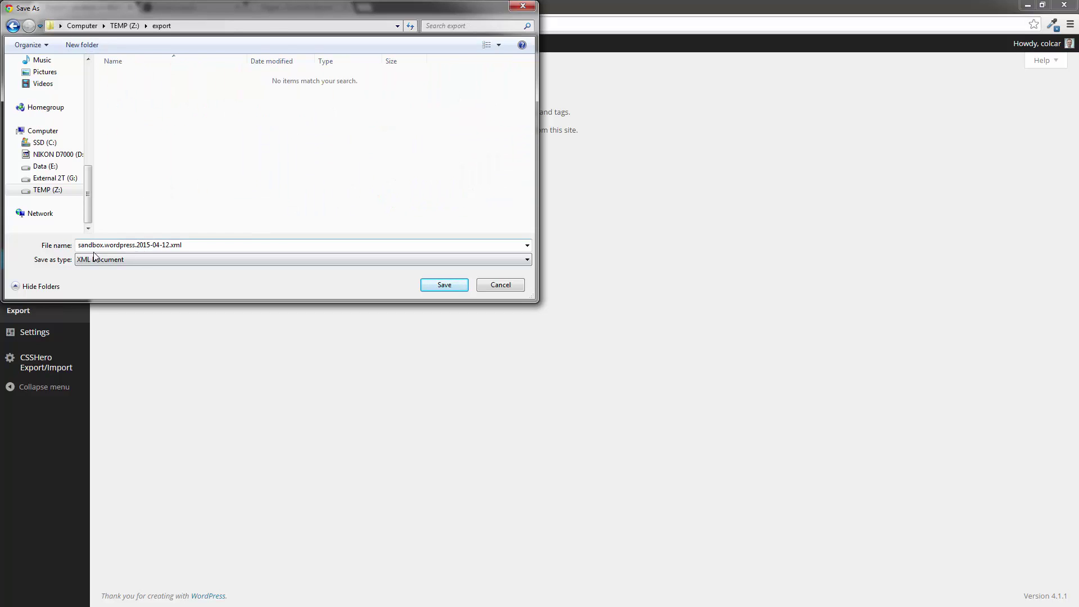
left_click(447, 287)
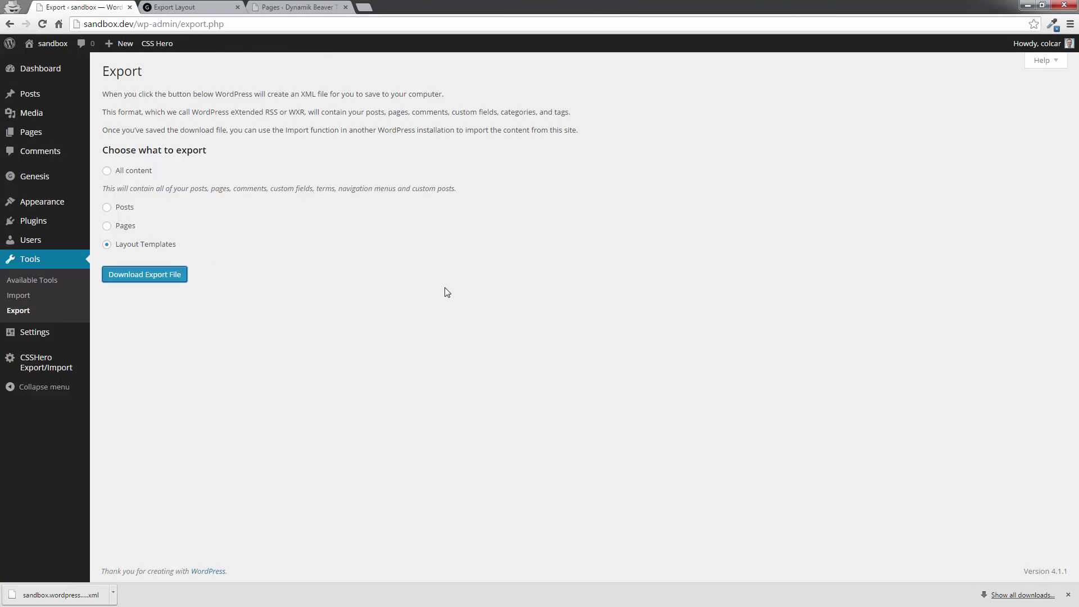
Step: Open the Dynamik Beaver Sample Page in Beaver Builder and check Your Templates, which is empty
left_click(290, 7)
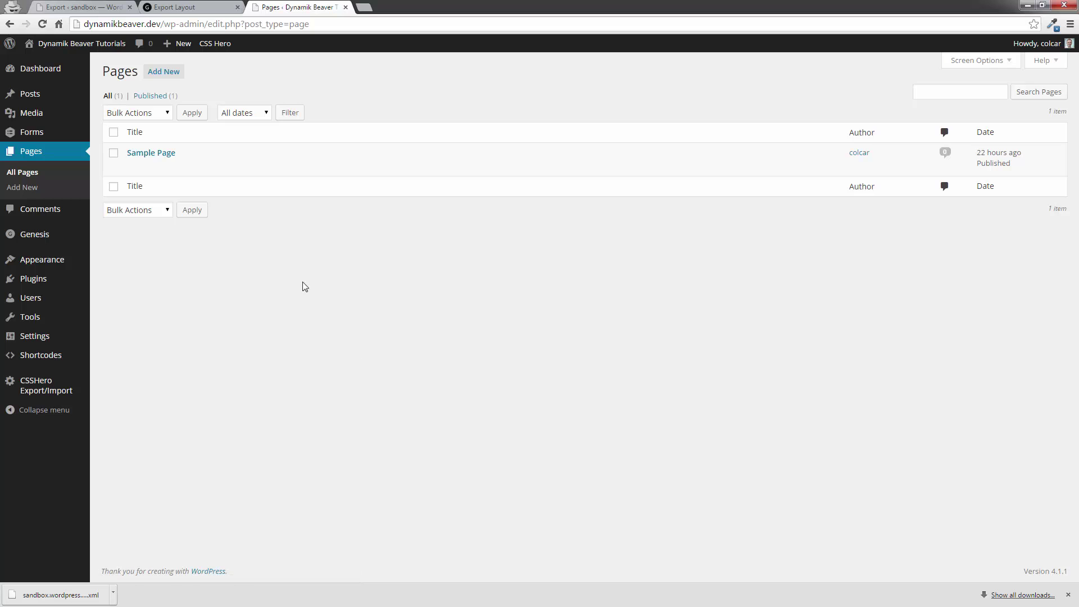
left_click(162, 154)
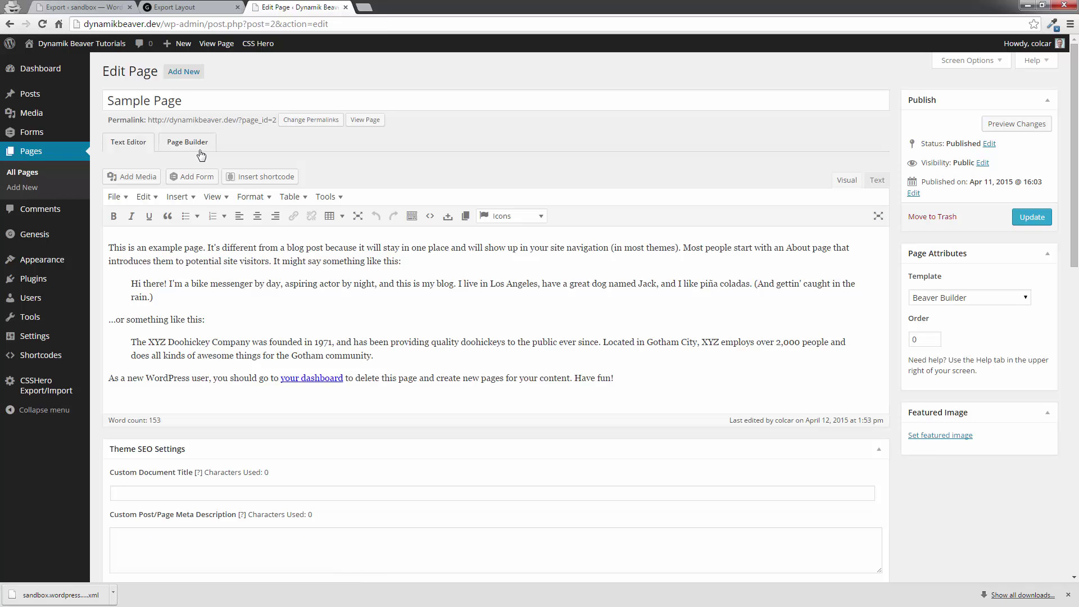
left_click(201, 146)
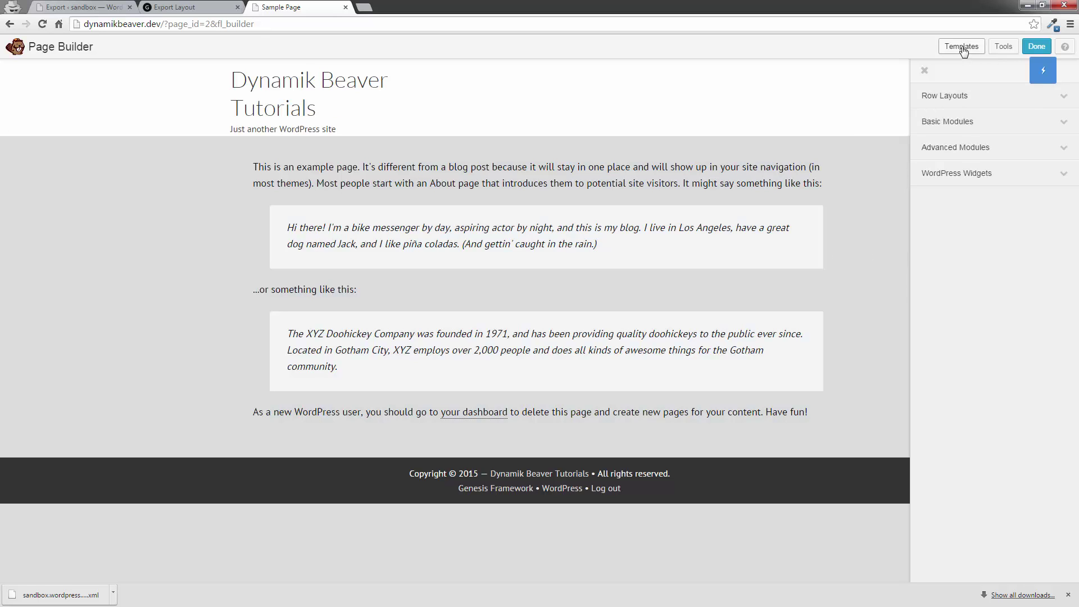
left_click(962, 49)
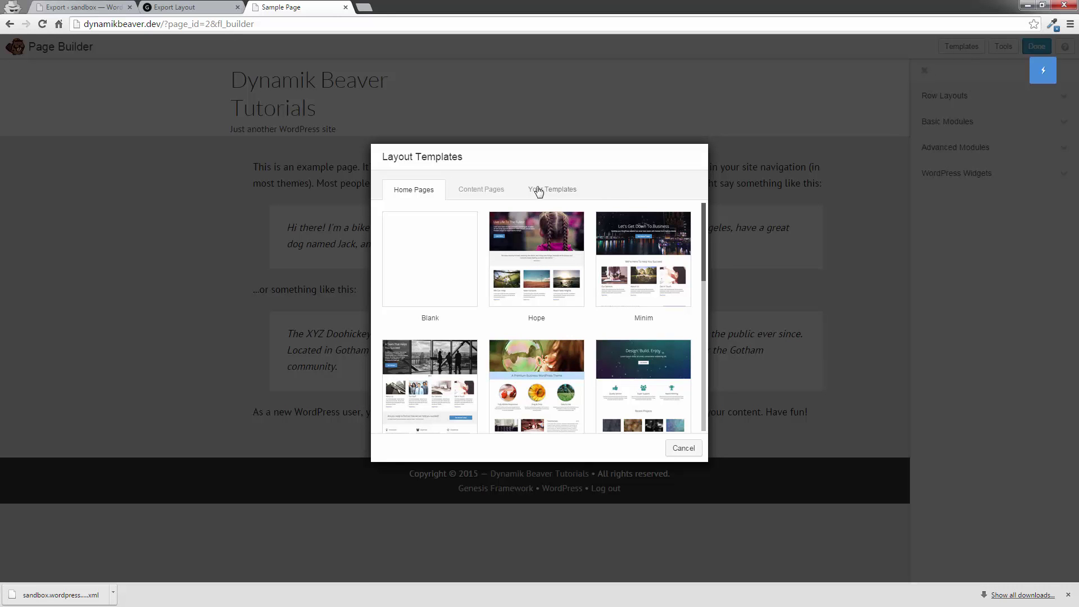
left_click(543, 192)
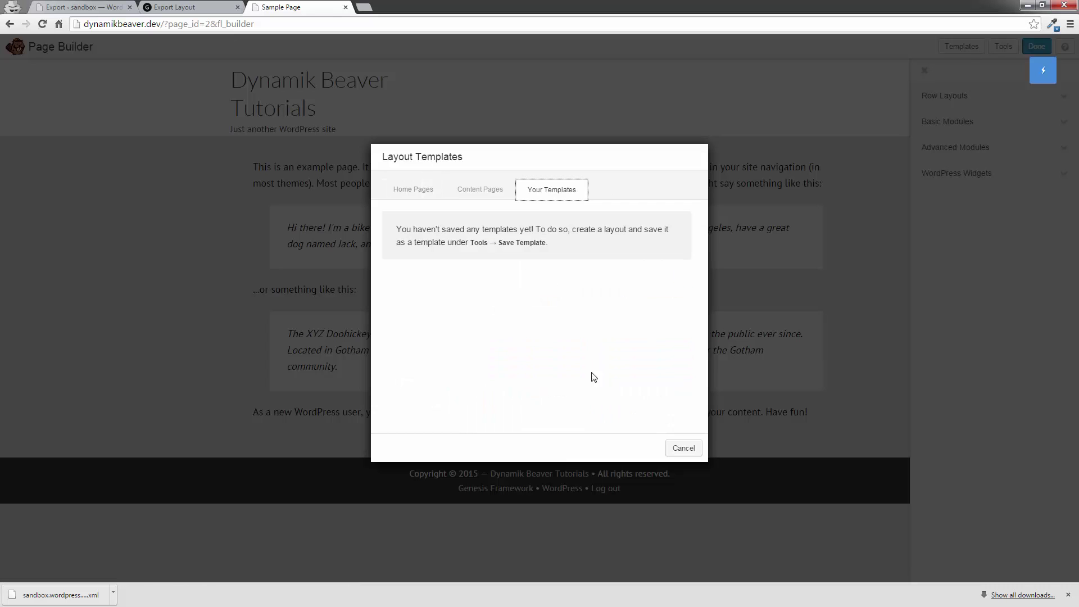
left_click(683, 450)
Step: Leave Beaver Builder, discarding the Sample Page draft
left_click(1035, 47)
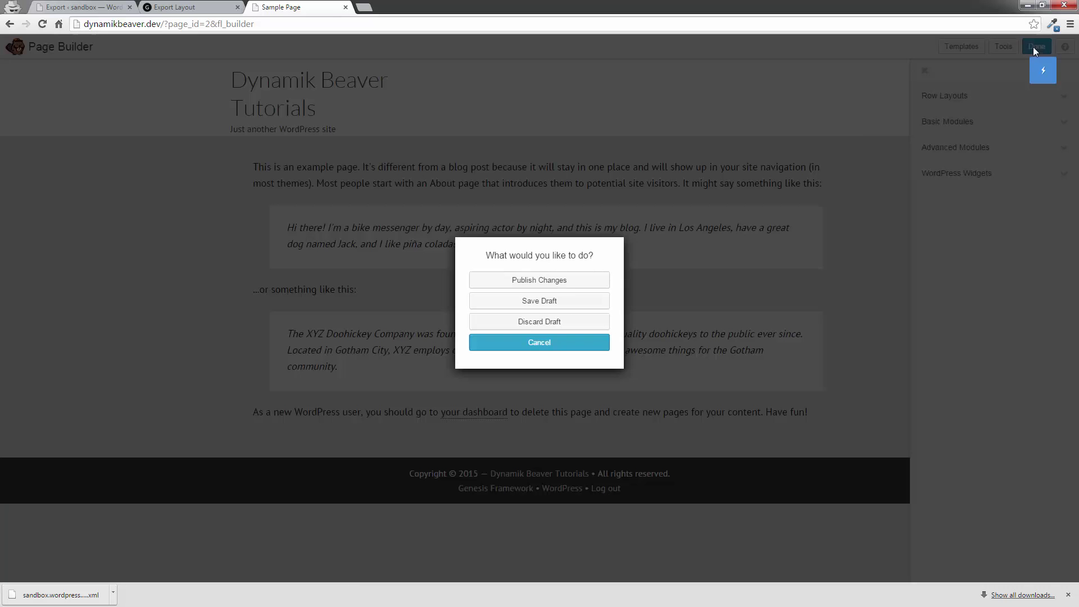
left_click(535, 323)
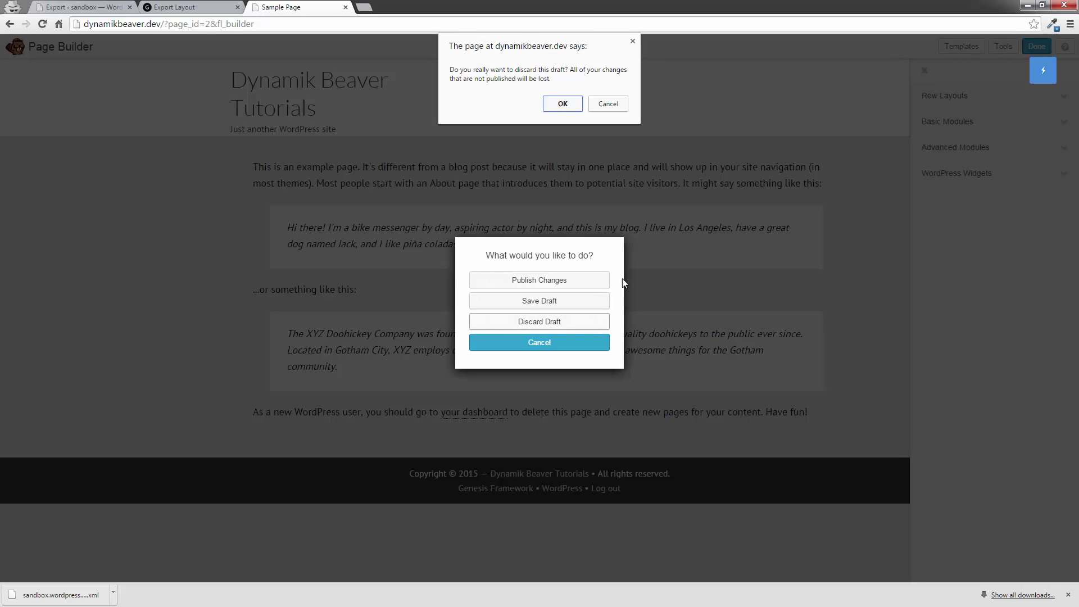
left_click(562, 103)
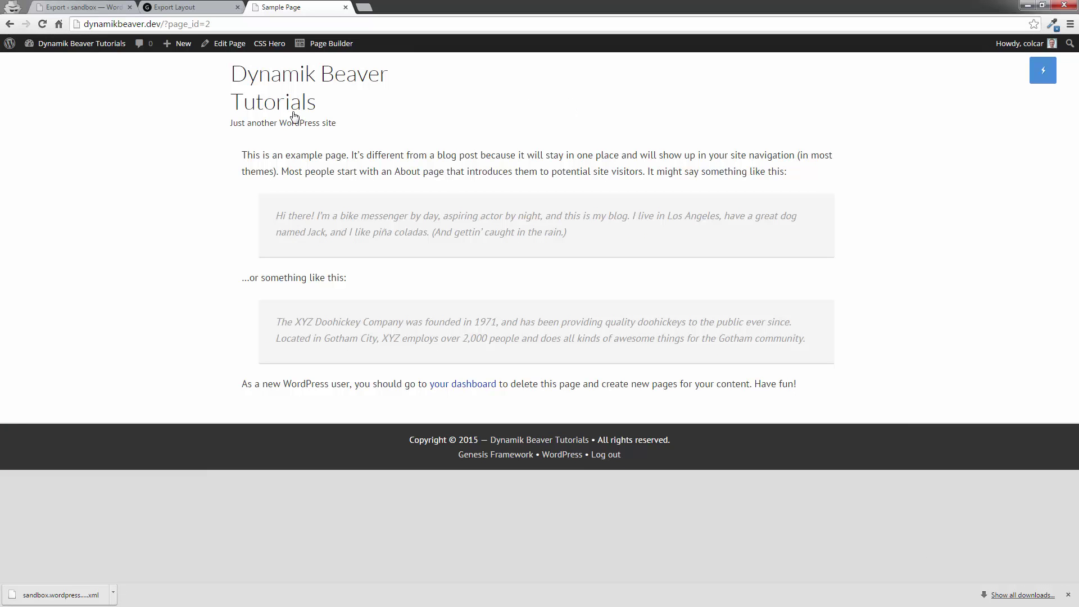
Step: Install WordPress Importer 0.6.1 from Tools > Import, activate it and run the importer
left_click(82, 48)
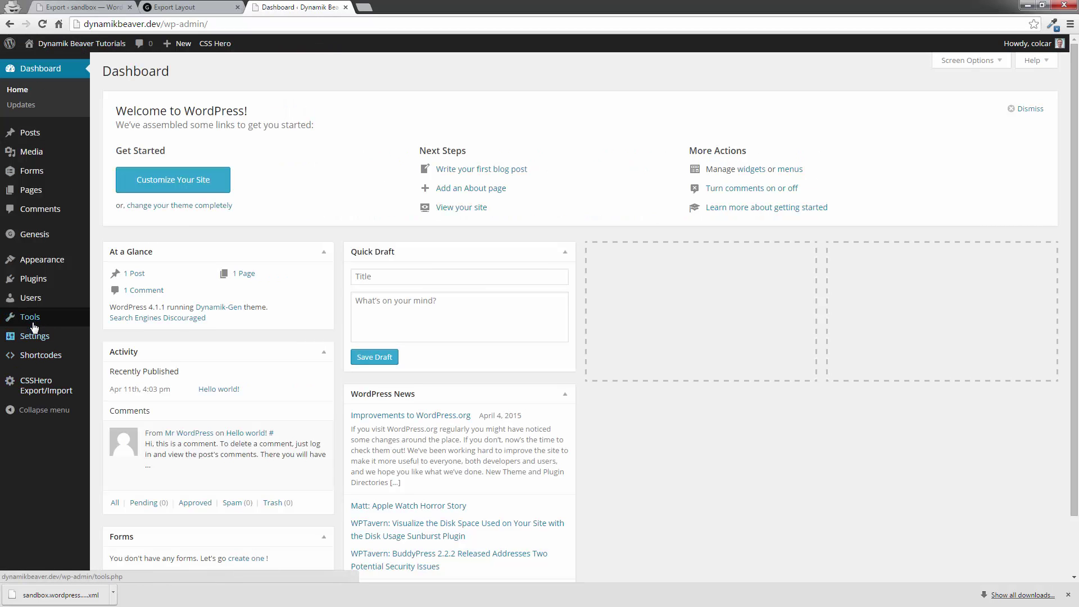
mouse_move(37, 323)
left_click(109, 334)
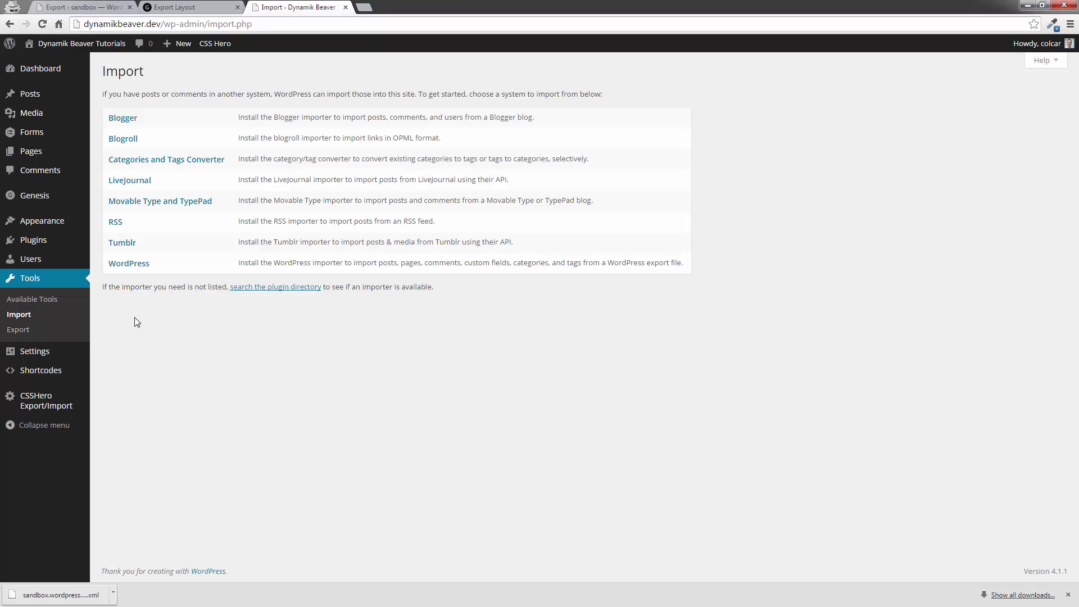
left_click(139, 264)
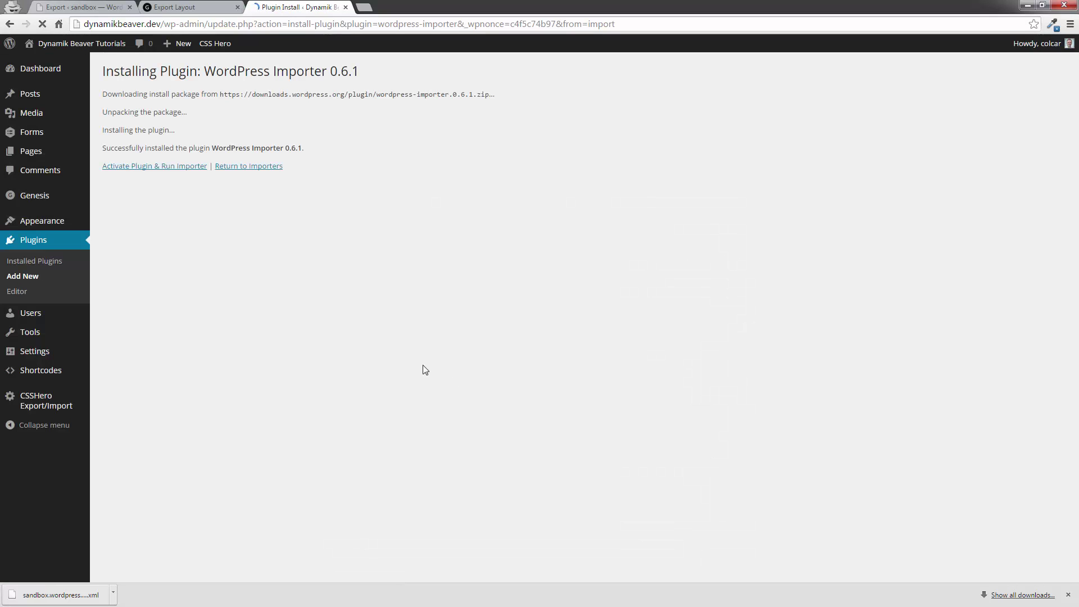
left_click(160, 167)
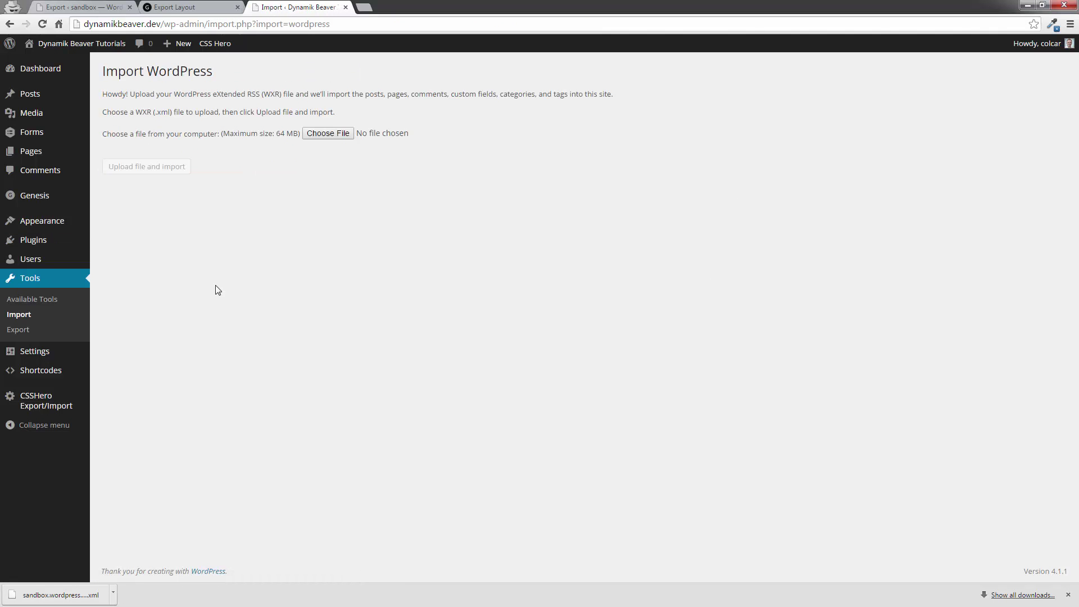
Step: Upload sandbox.wordpress.2015-04-12.xml from the TEMP (Z:) export folder to the importer
left_click(331, 137)
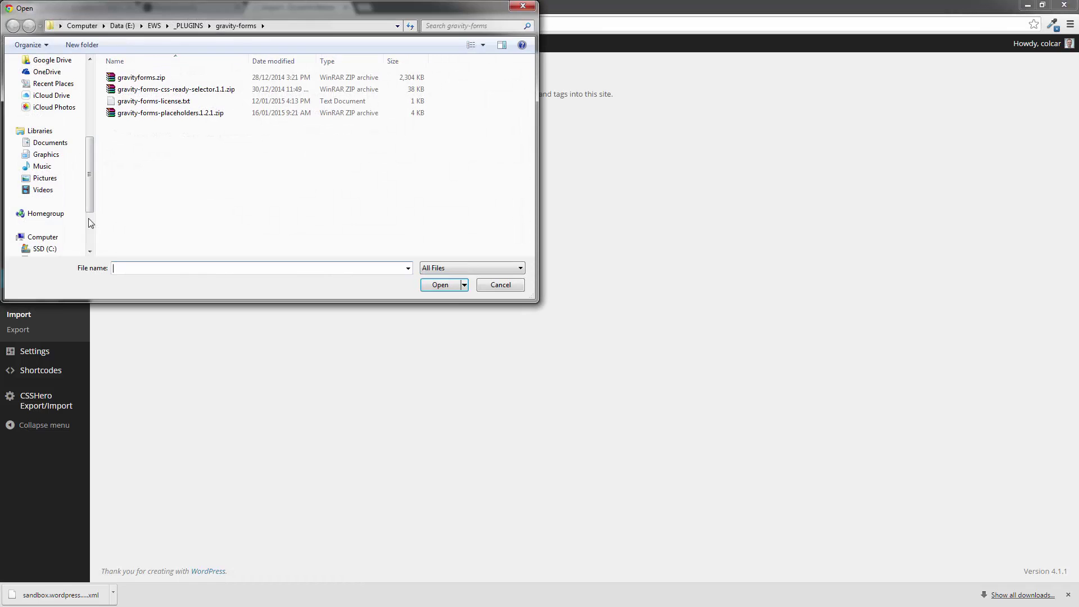
scroll(90, 251, "down", 2)
left_click(48, 213)
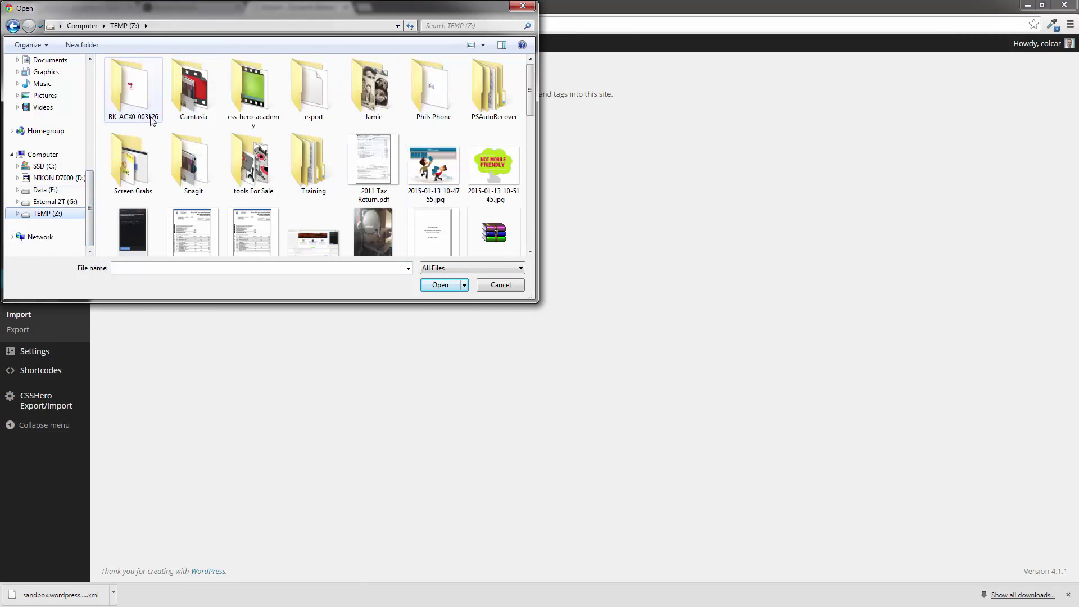
double_click(304, 110)
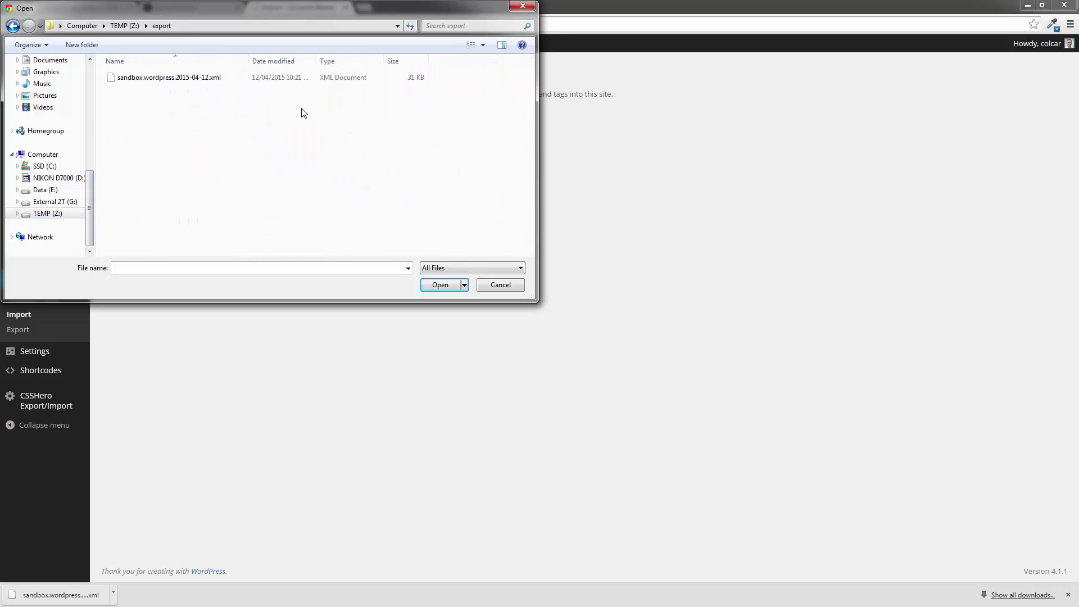
left_click(170, 82)
left_click(445, 285)
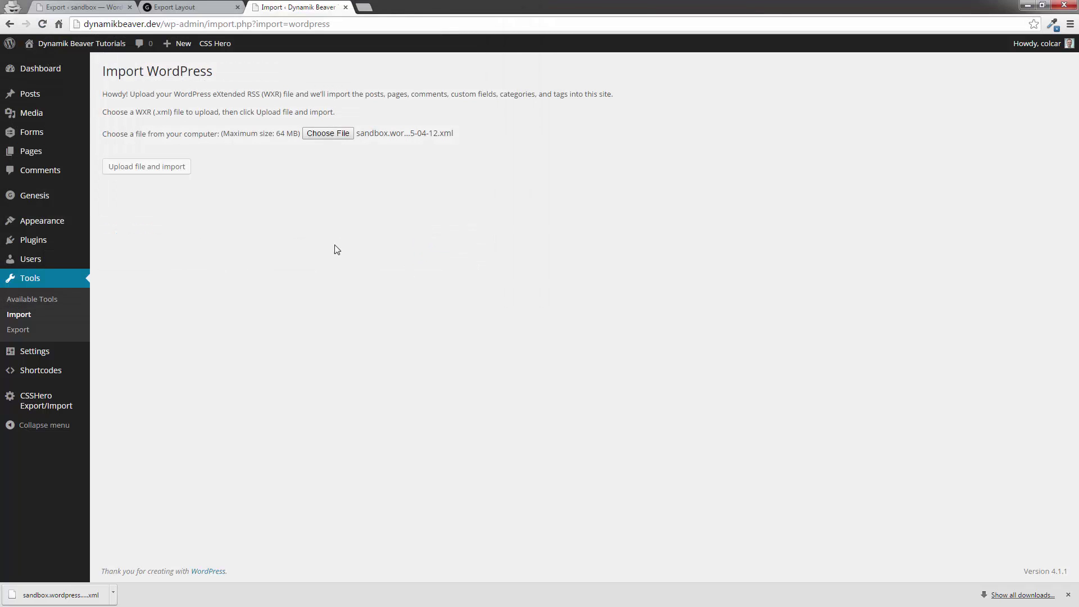
left_click(158, 168)
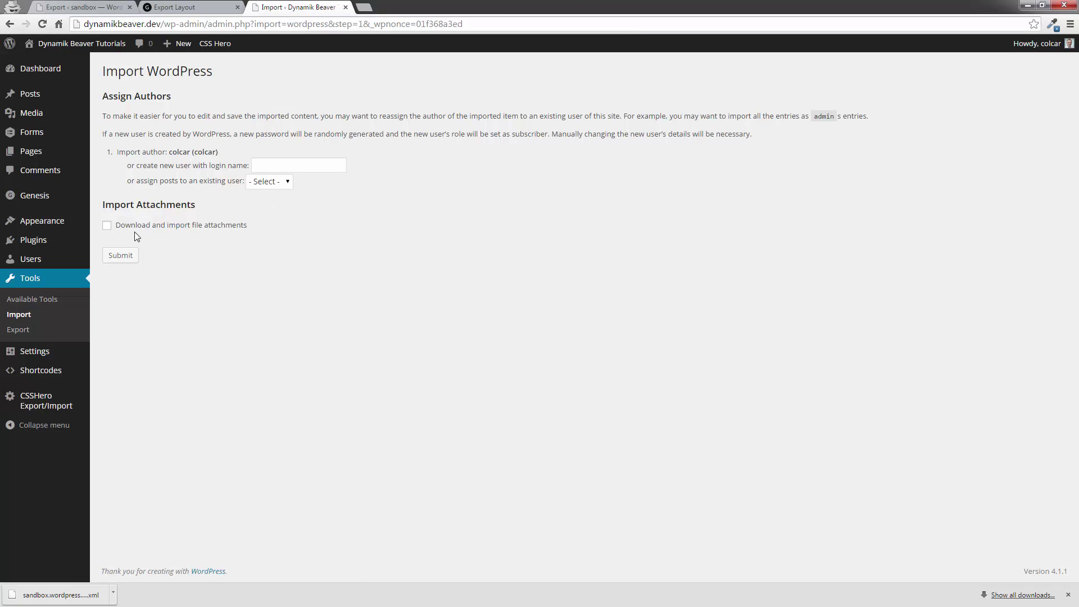
Step: Run the import with 'Download and import file attachments' enabled
left_click(107, 225)
left_click(129, 260)
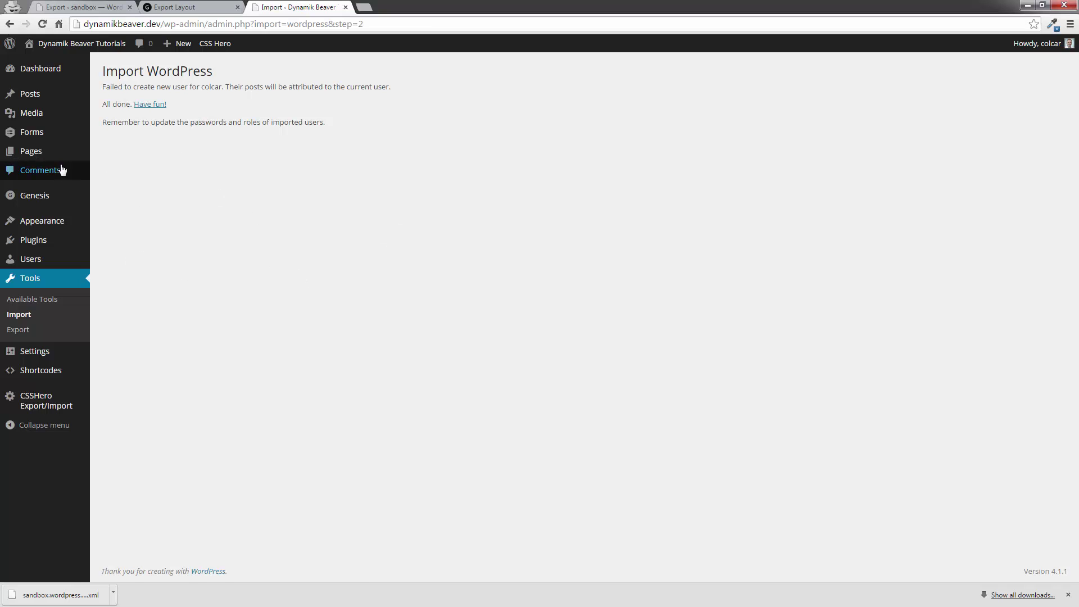
Step: Add a new page titled 'My Template' so its draft auto-saves
mouse_move(30, 158)
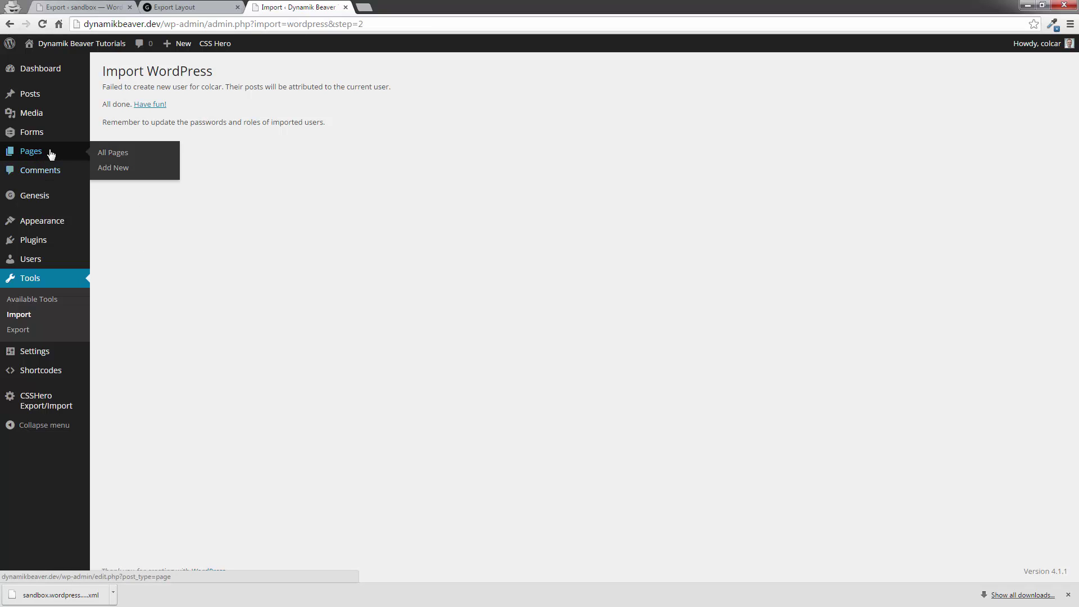
left_click(29, 153)
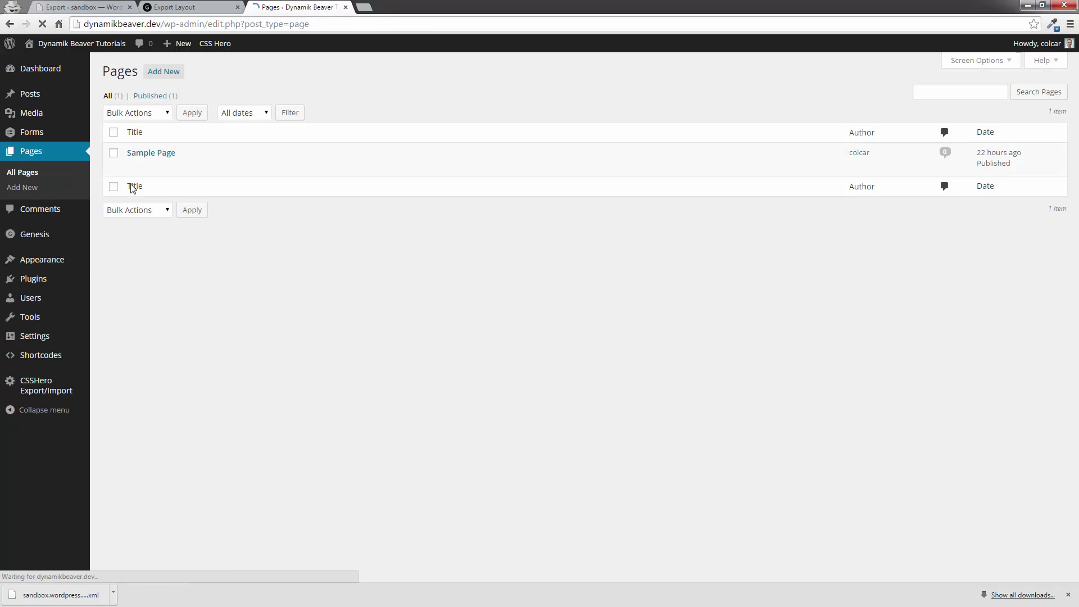
left_click(164, 72)
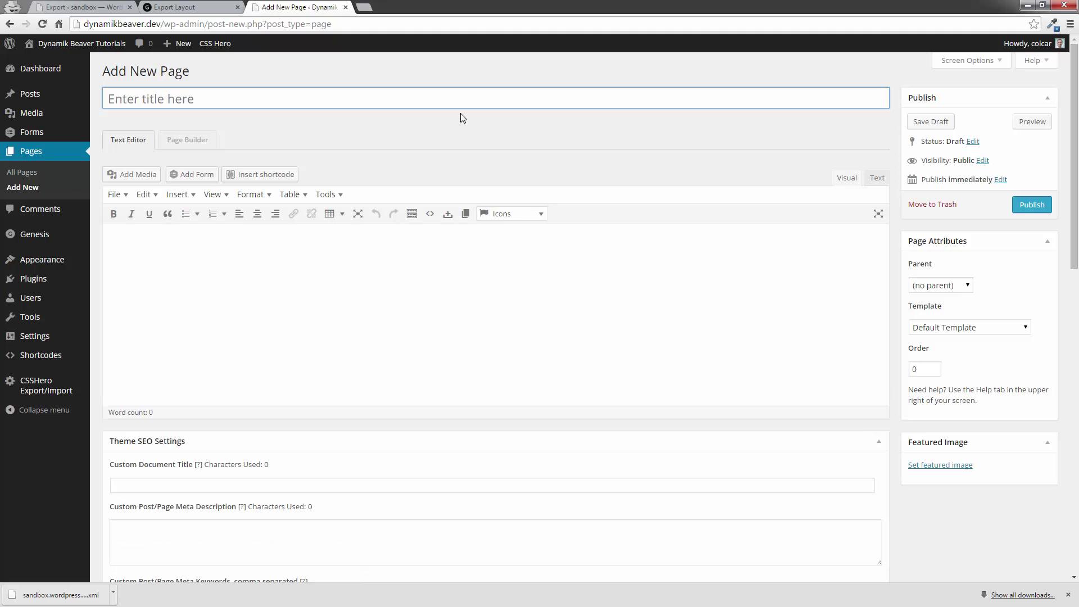
type("My Tem")
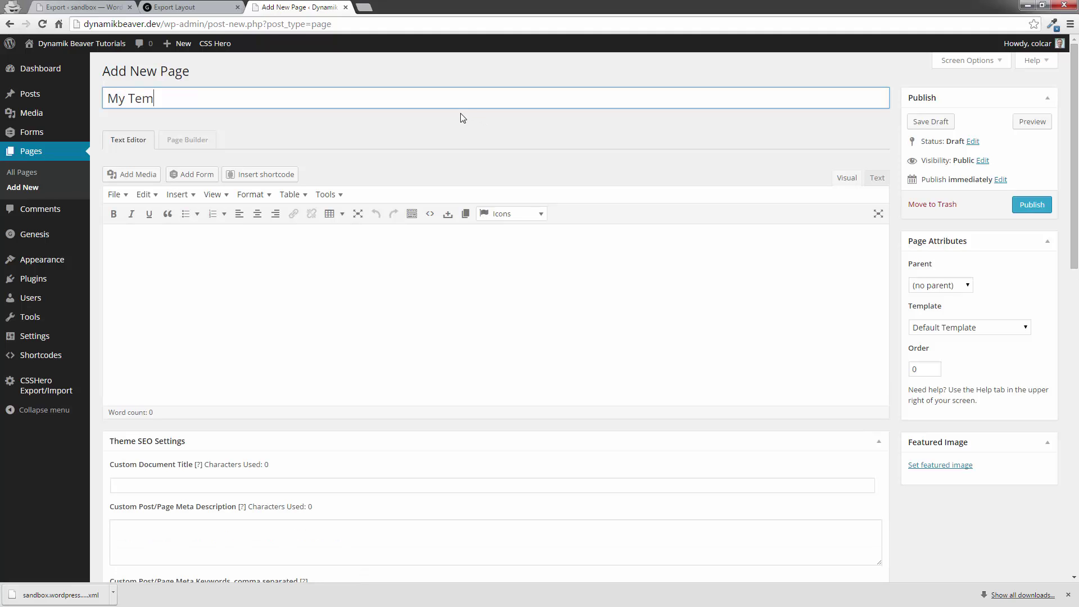
type("plate")
left_click(482, 122)
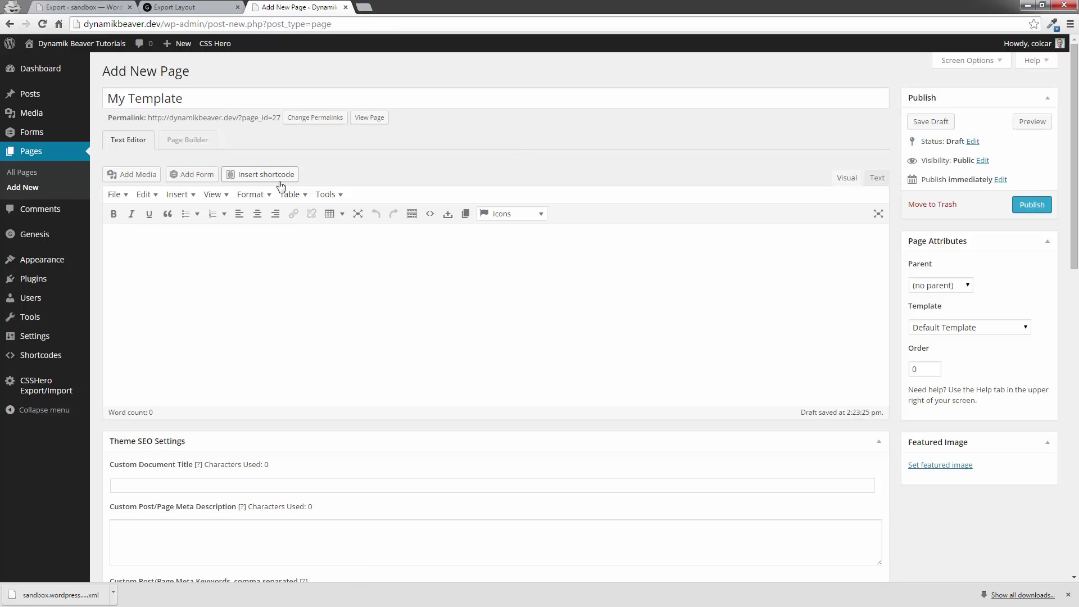
Step: Apply the imported My Template layout in Beaver Builder and publish the page
left_click(185, 140)
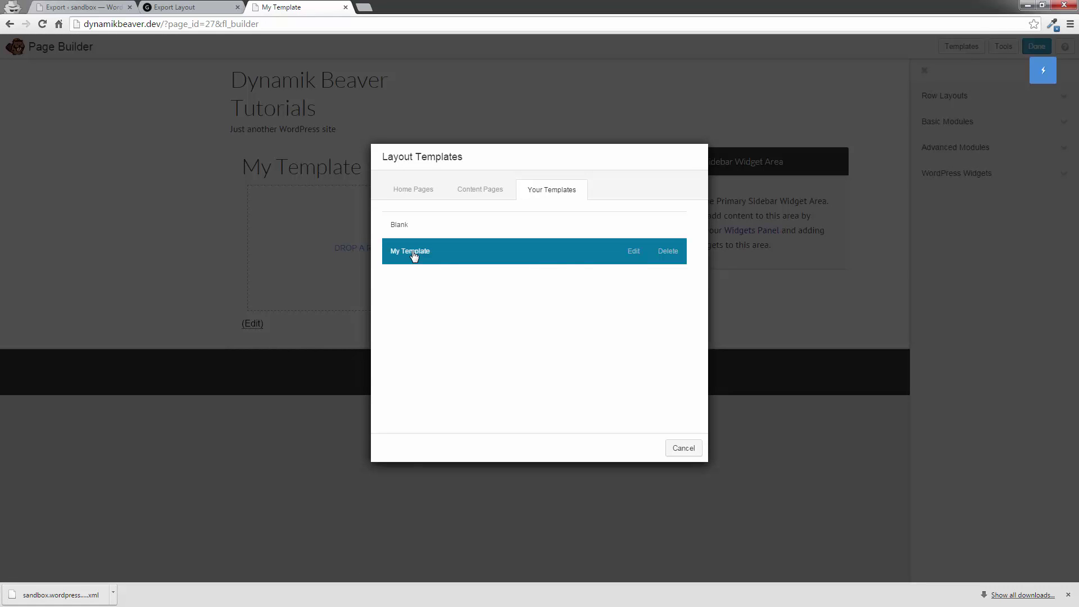
left_click(413, 256)
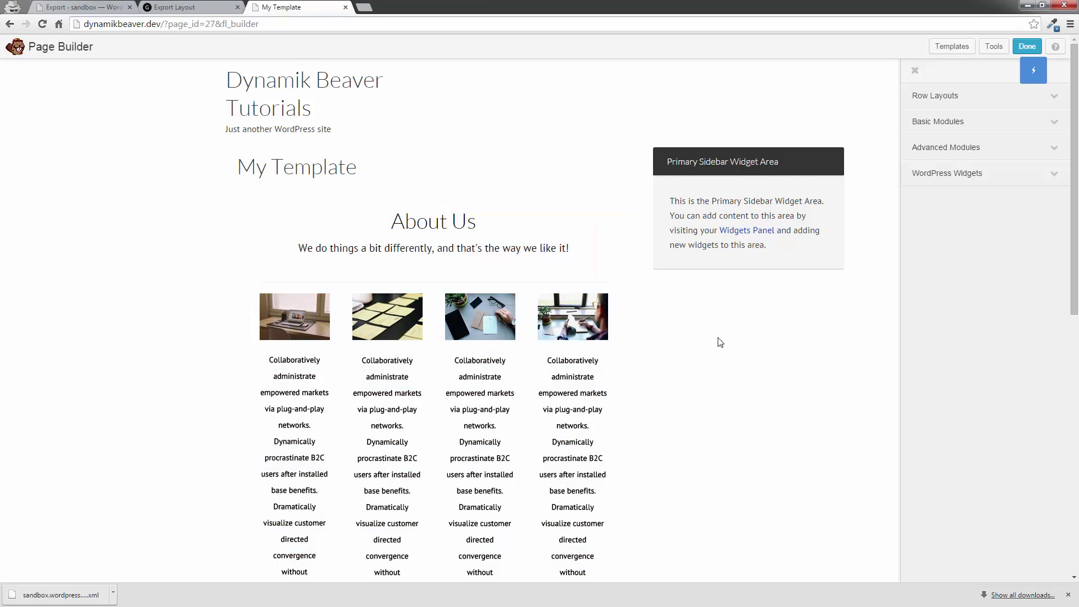
scroll(720, 343, "down", 1)
scroll(720, 344, "up", 4)
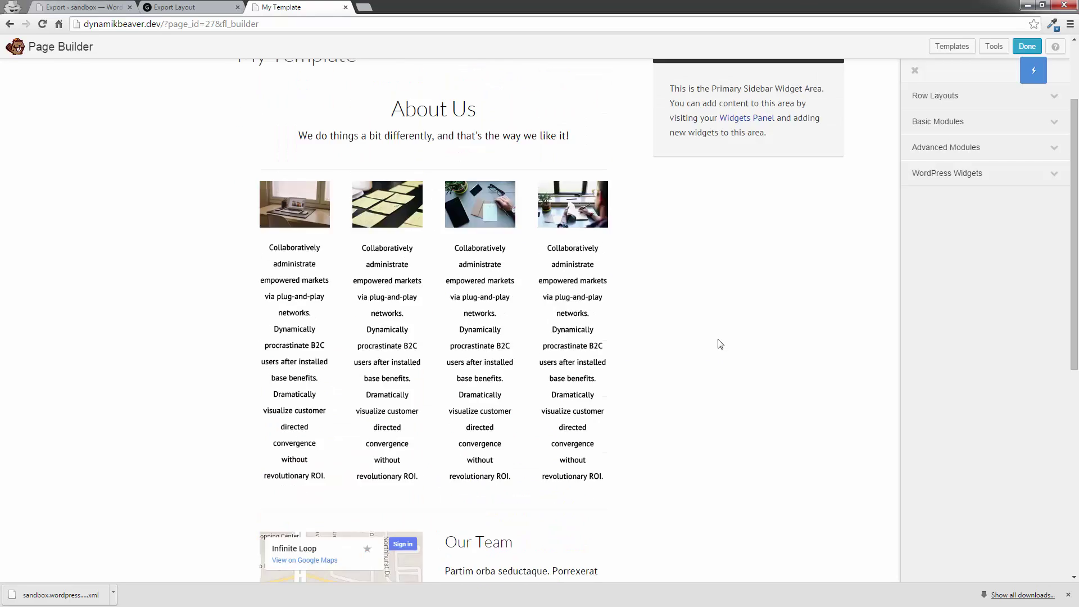
left_click(1031, 49)
left_click(523, 283)
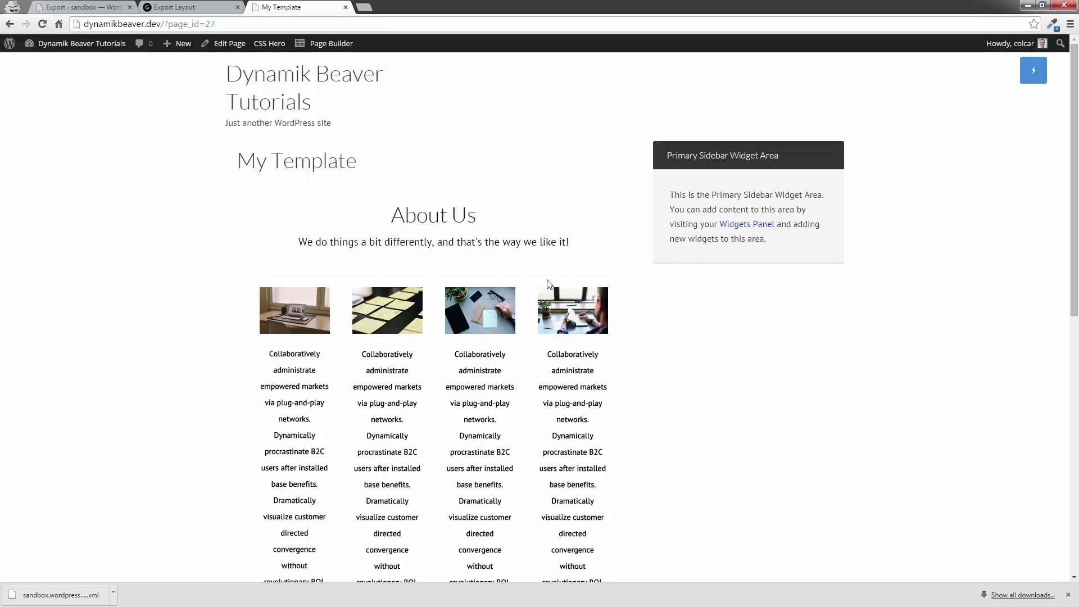
Step: Set the My Template page's template to Beaver Builder, update it, and view the page
left_click(224, 47)
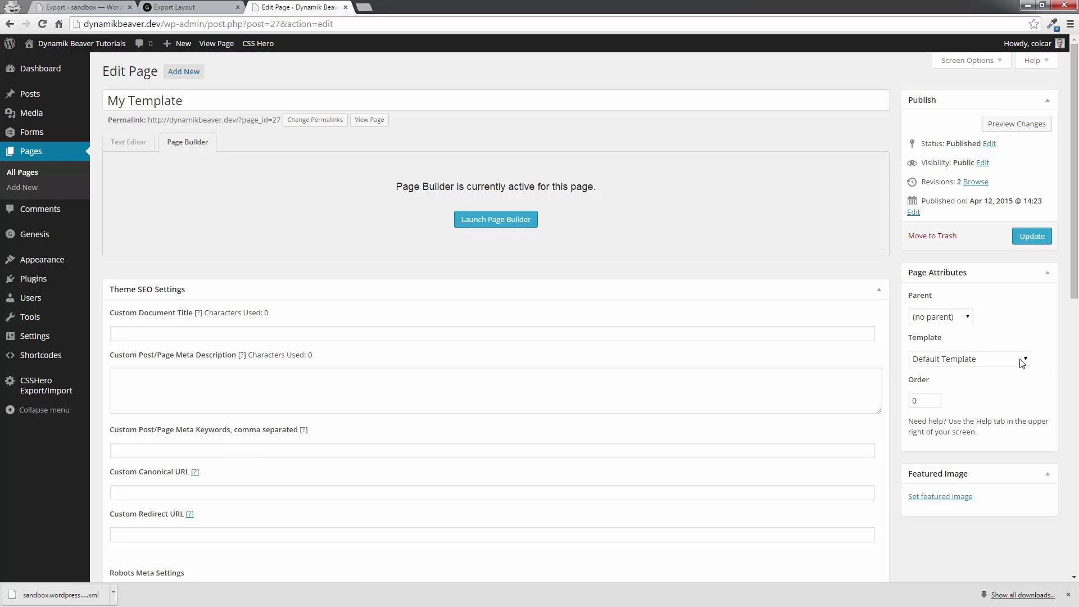
left_click(1022, 359)
left_click(954, 394)
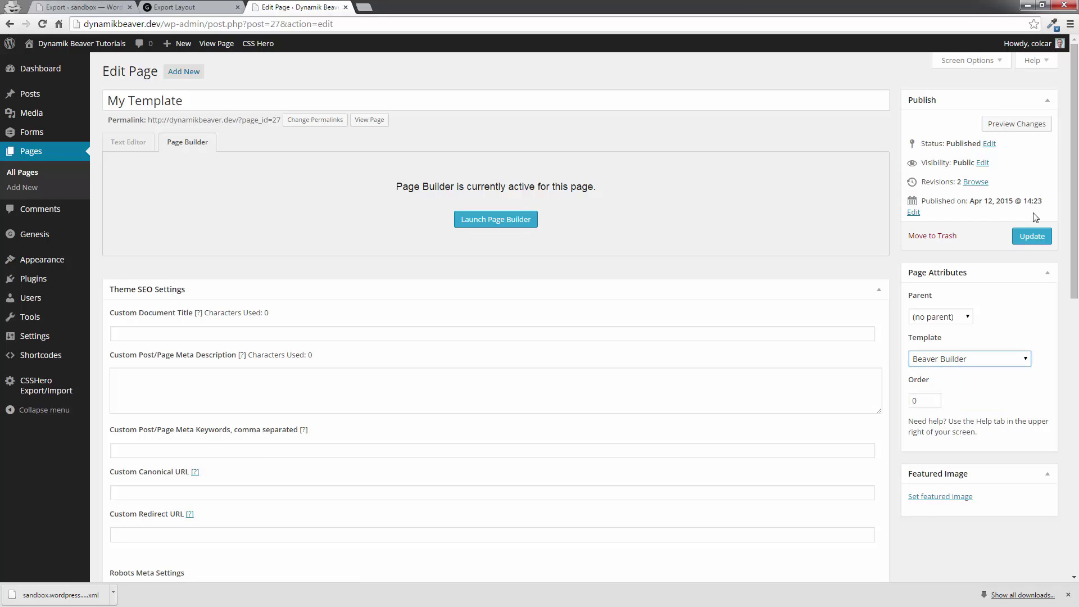
left_click(1030, 236)
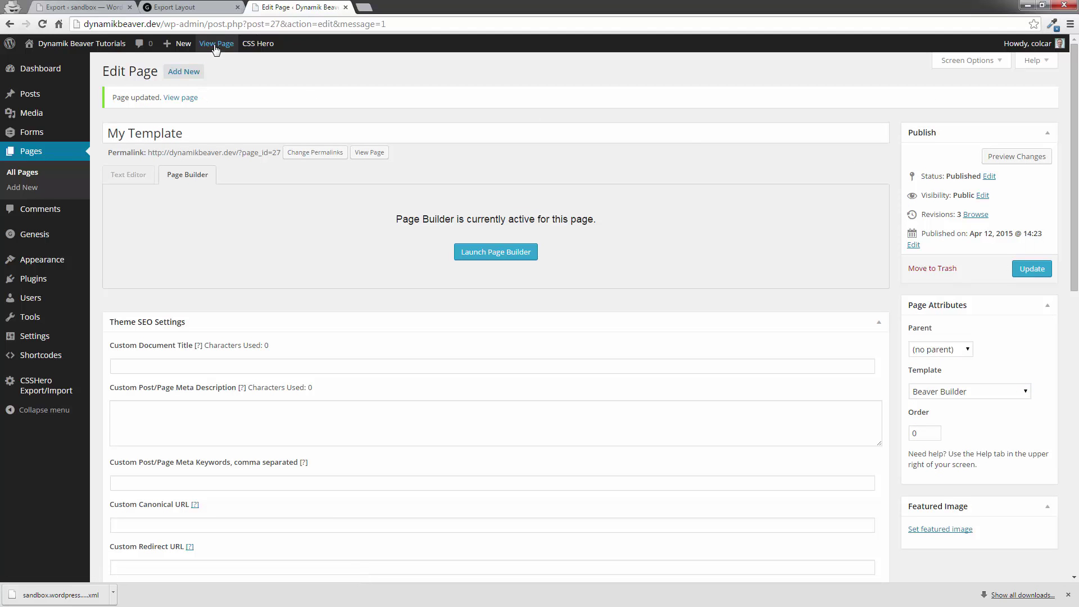
left_click(216, 48)
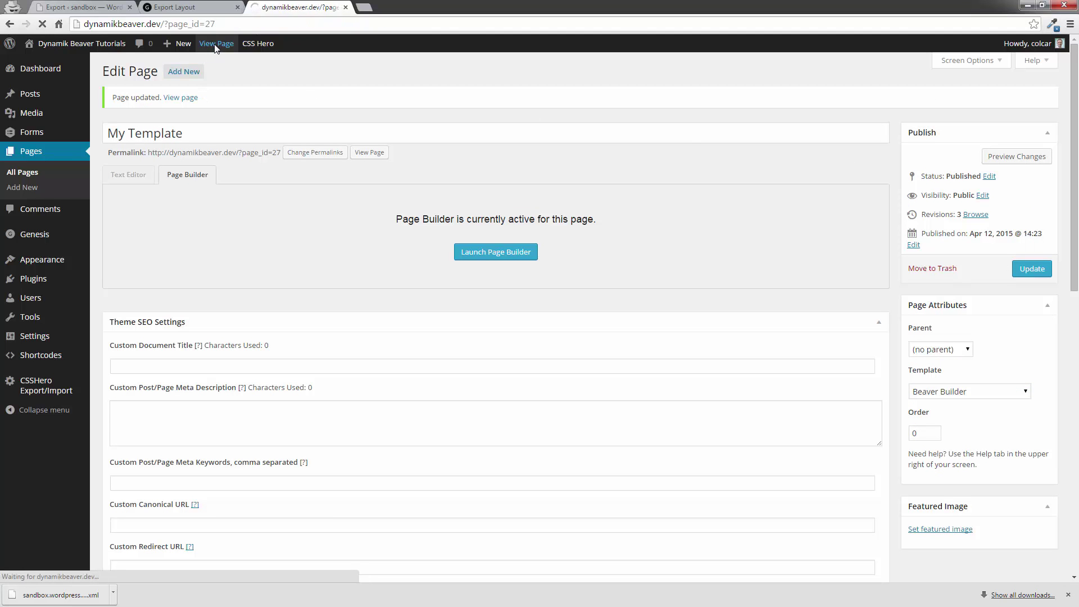
Step: Scroll through the new My Template page and the original Export Layout page to compare them
scroll(859, 245, "down", 6)
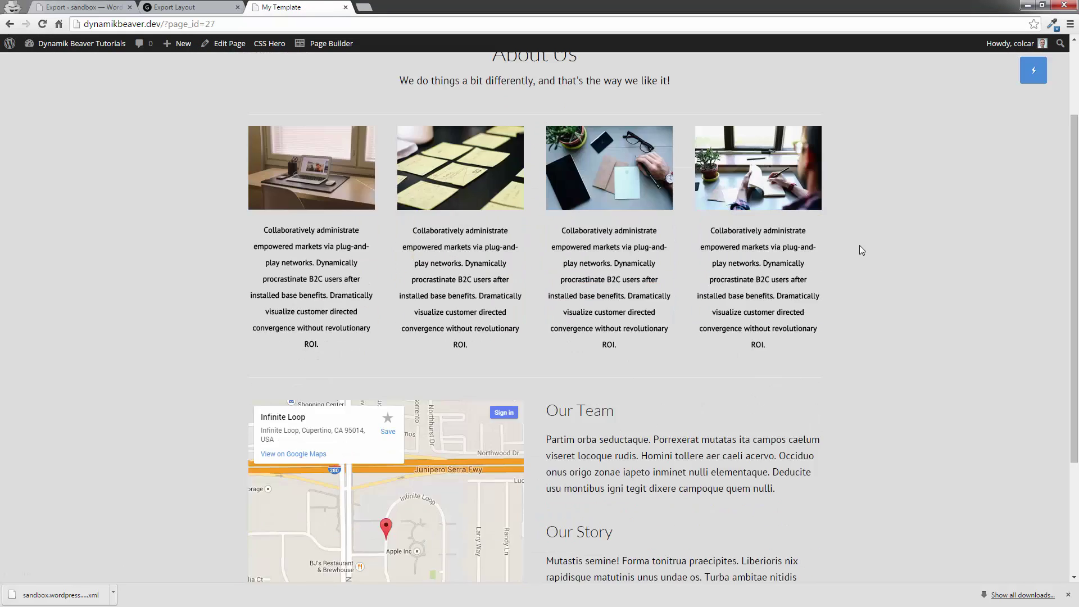
scroll(858, 251, "up", 6)
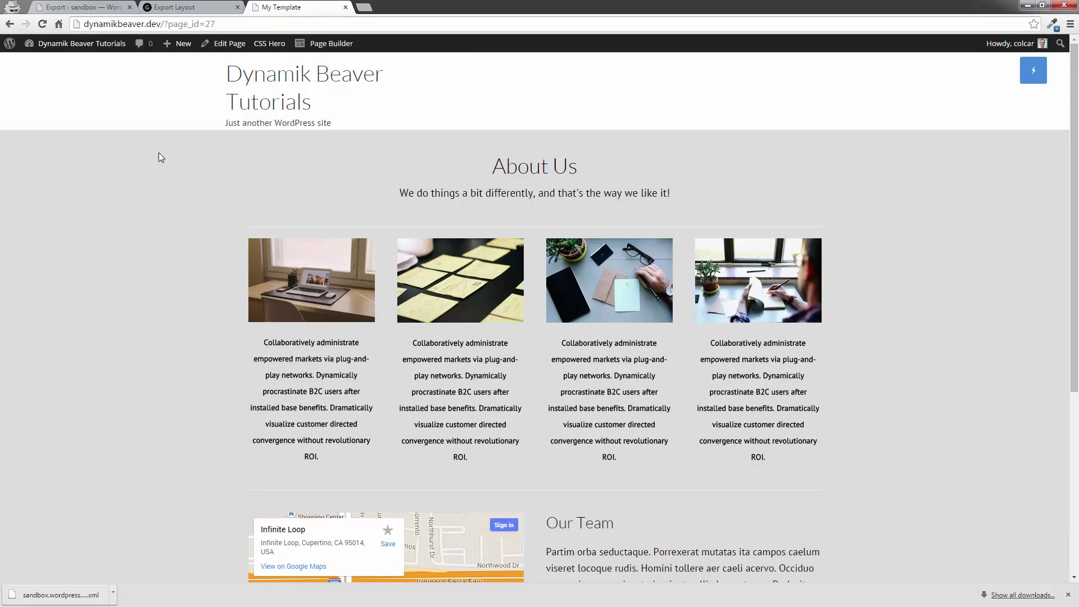
key("ctrl+shift+Tab")
scroll(149, 172, "down", 2)
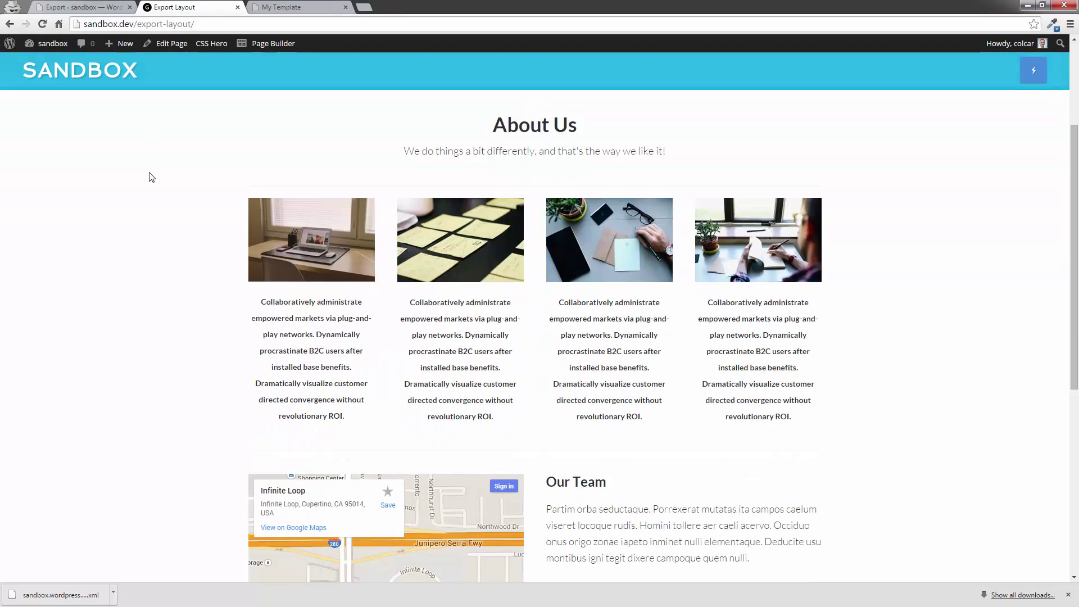
scroll(152, 177, "down", 1)
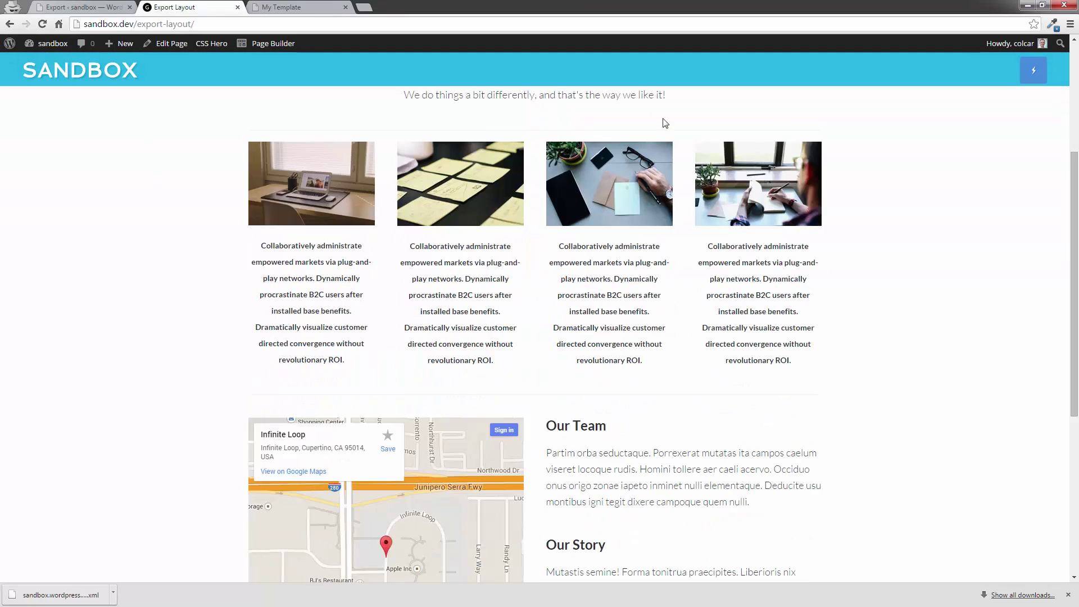
left_click(307, 6)
scroll(168, 231, "down", 1)
scroll(169, 231, "down", 1)
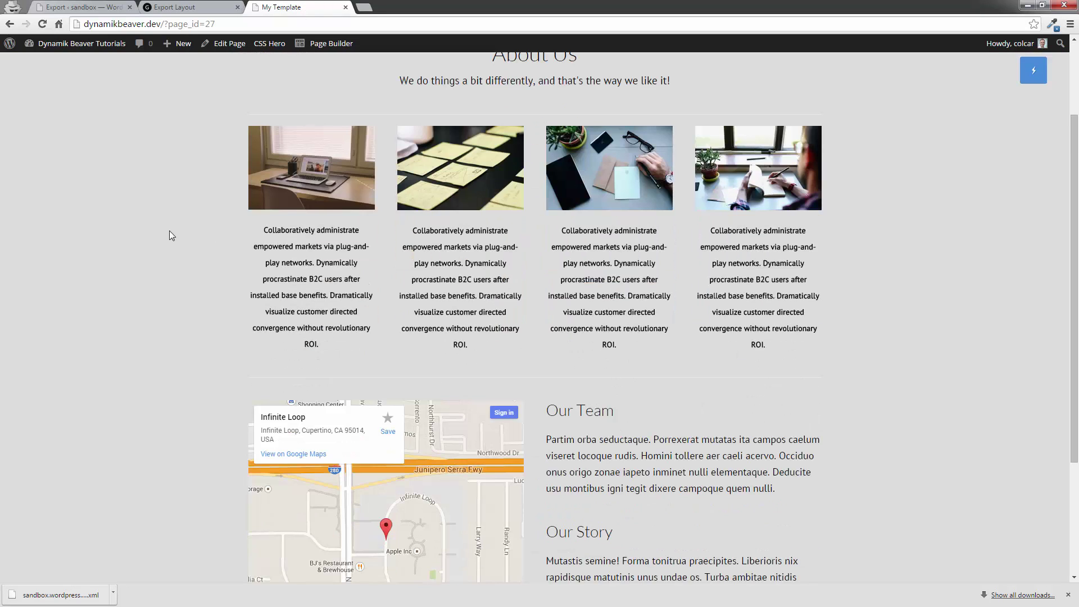
scroll(840, 436, "down", 2)
scroll(840, 434, "up", 3)
scroll(839, 433, "down", 1)
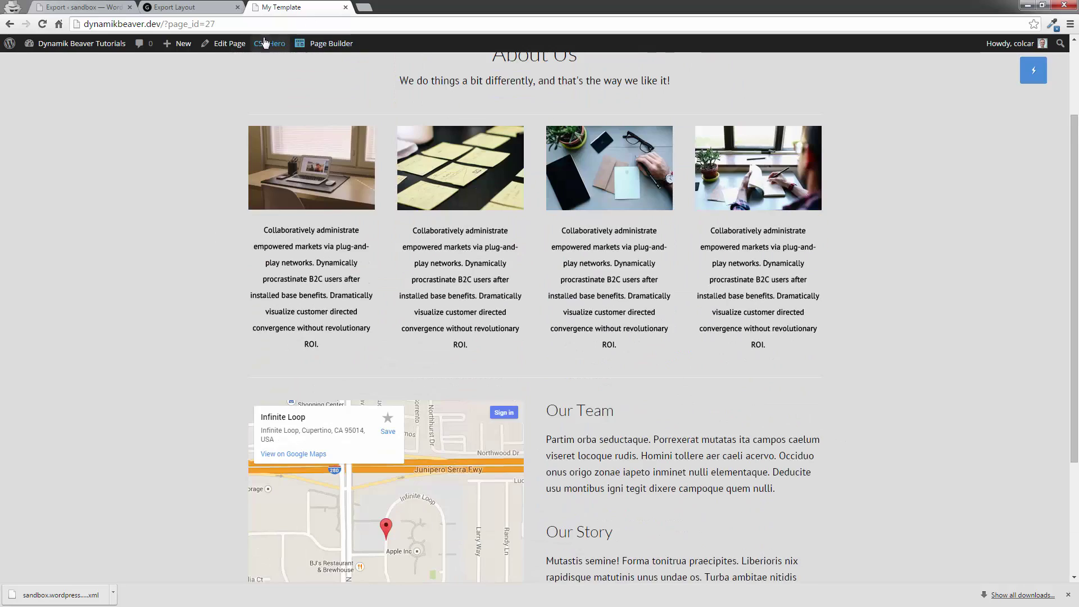
Step: Recheck the original page against My Template, then go to the site Dashboard
left_click(181, 8)
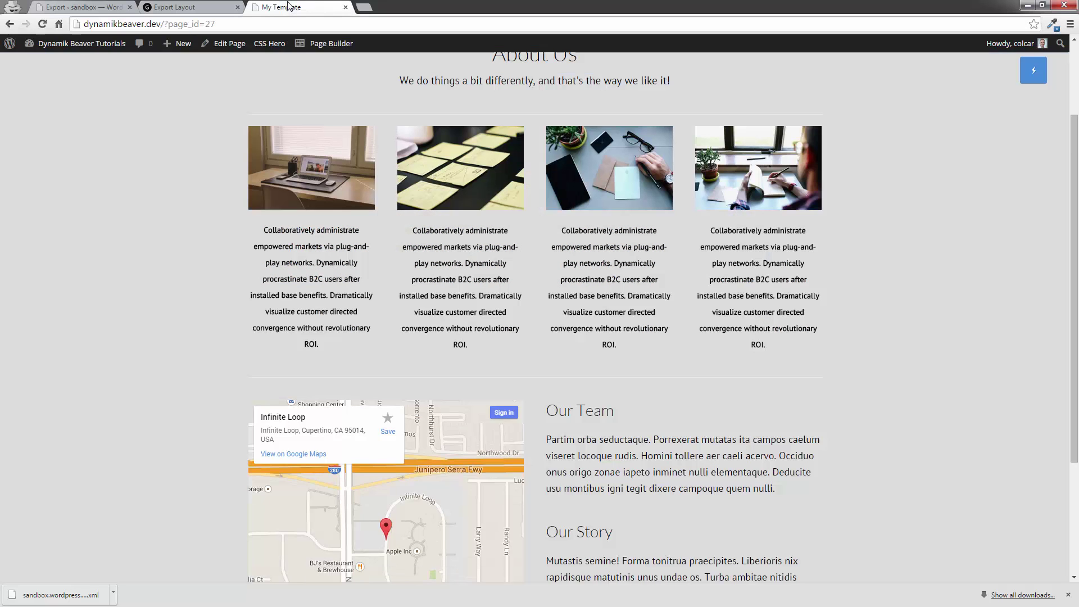
left_click(287, 7)
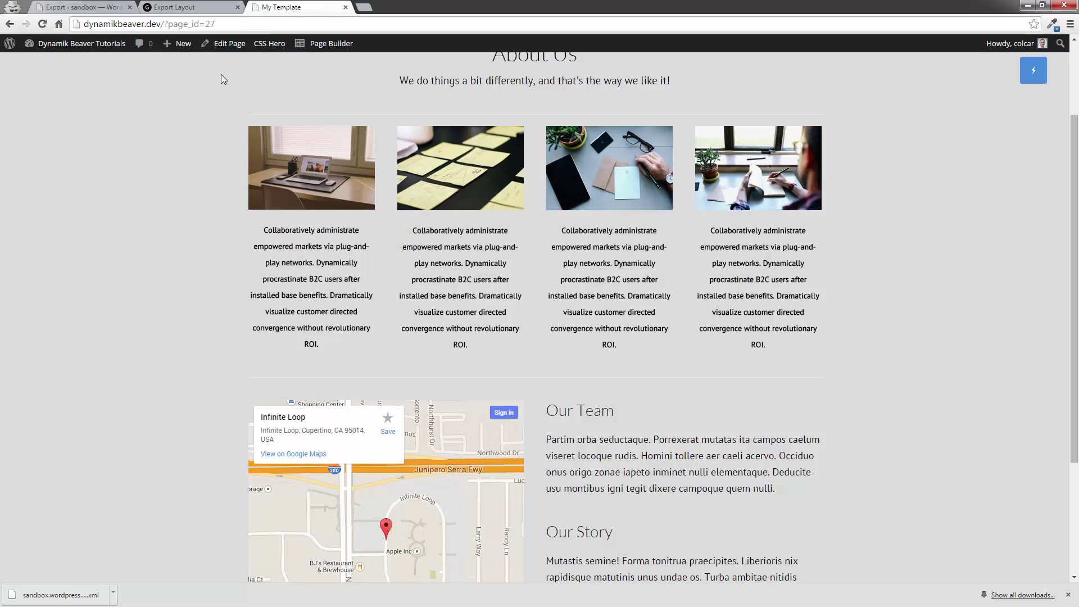
scroll(221, 77, "up", 2)
mouse_move(85, 44)
left_click(53, 63)
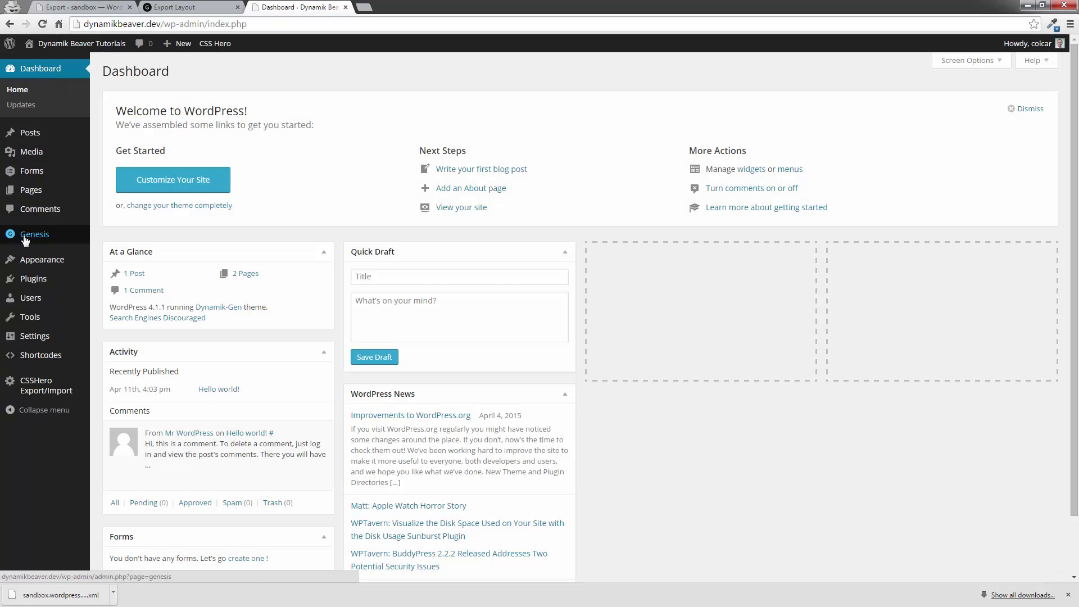
Step: In Dynamik Design options, change Body Background from DDDDDD to ffffff and save the changes
left_click(25, 235)
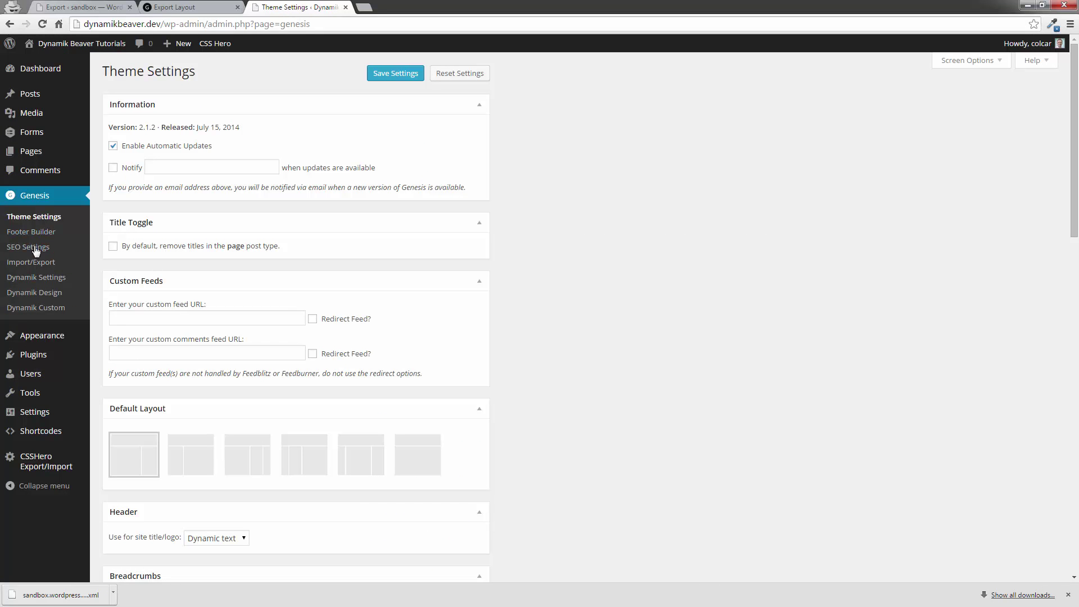
left_click(39, 293)
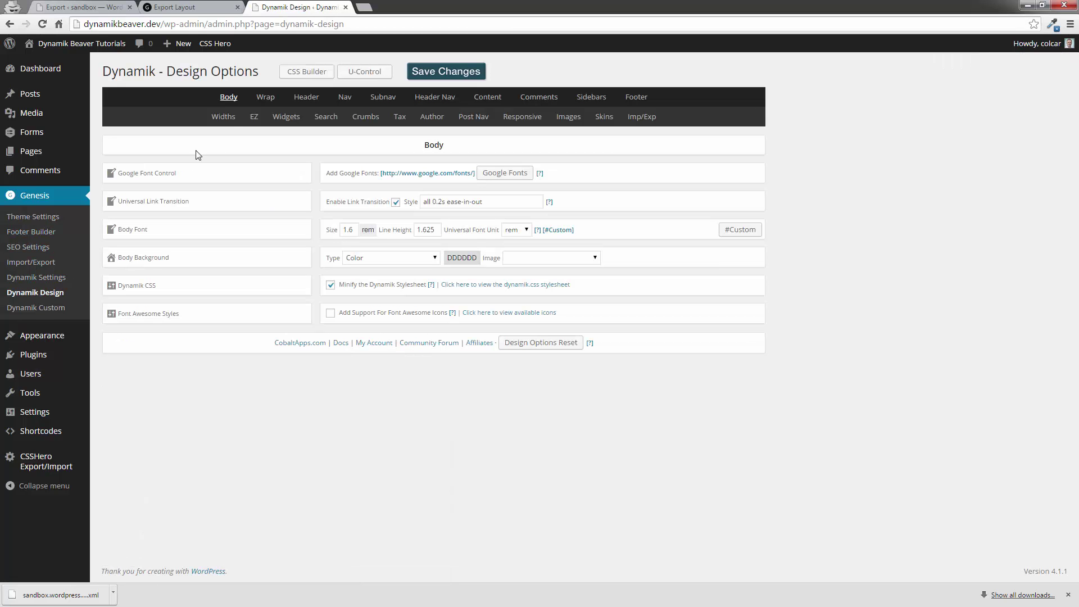
left_click(475, 260)
left_click_drag(476, 259, 436, 263)
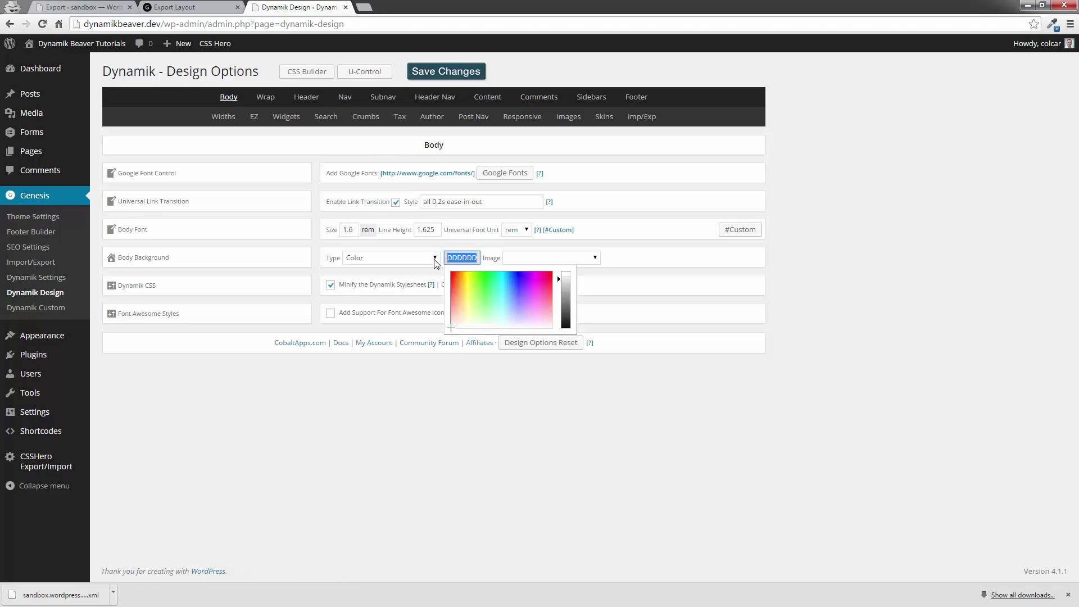
type("ffffff")
left_click(670, 252)
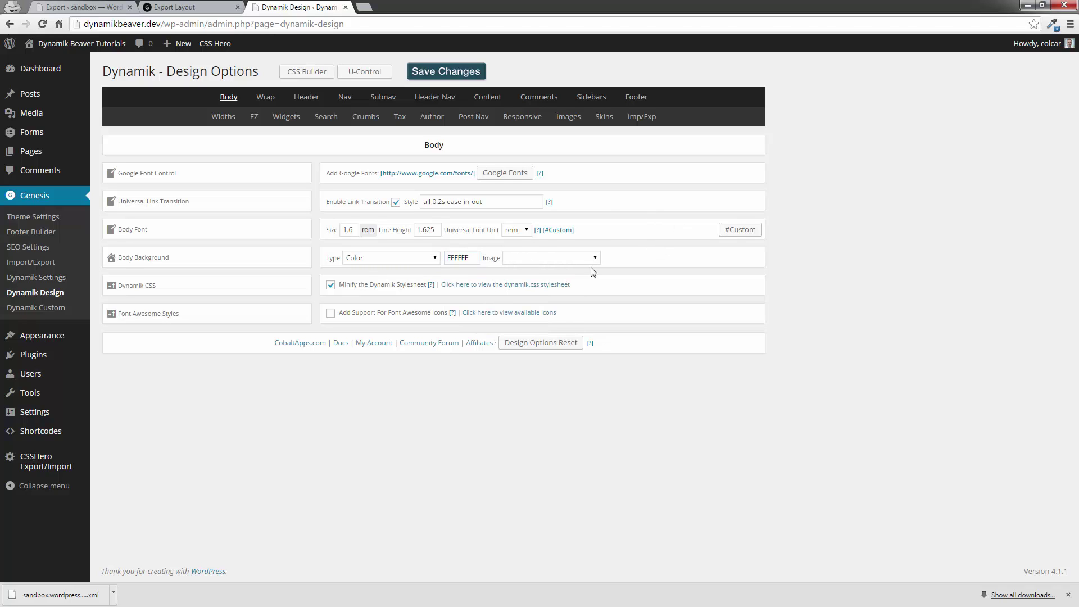
left_click(483, 72)
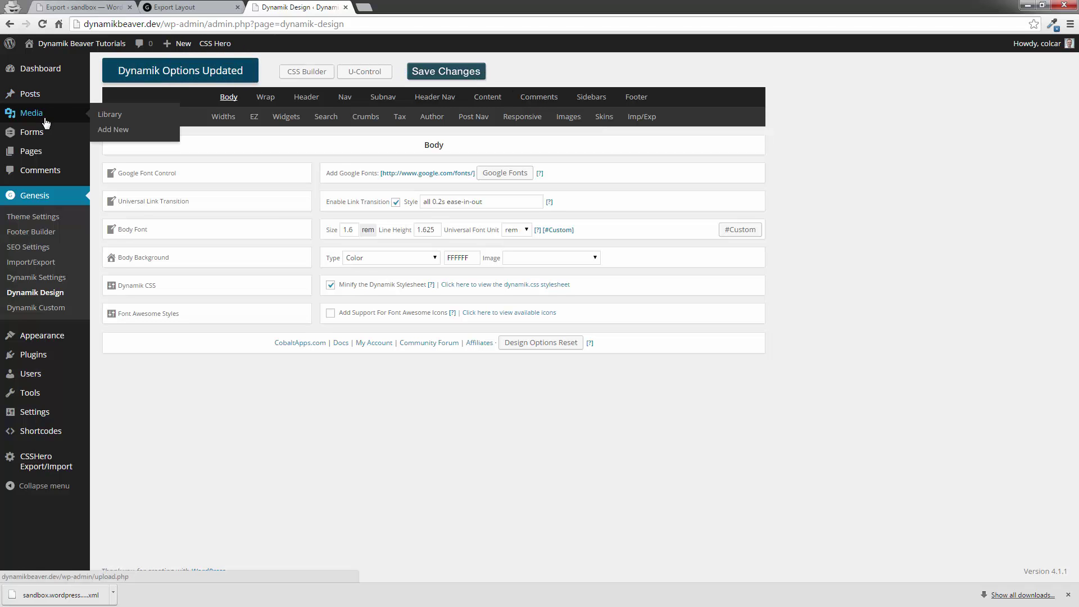
Step: View the My Template page on the site, then return to the original Export Layout page to compare
left_click(29, 153)
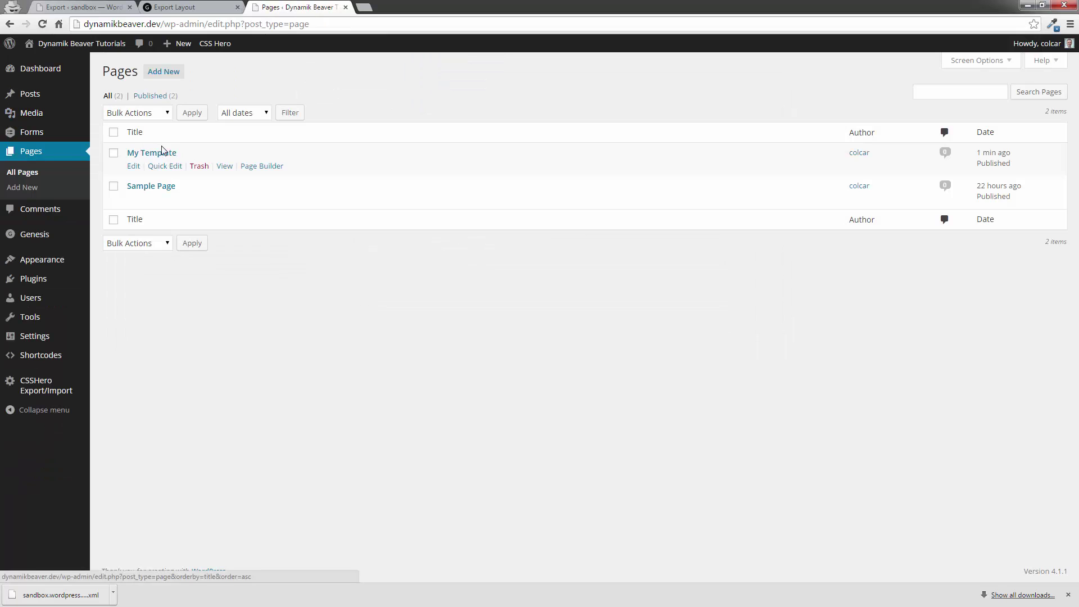
left_click(162, 152)
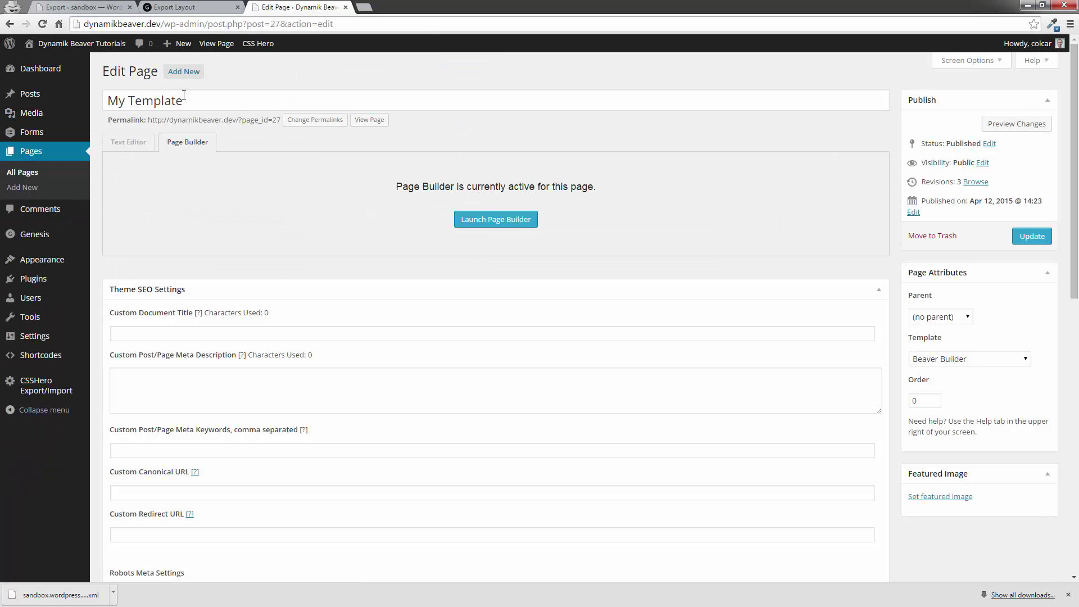
left_click(218, 43)
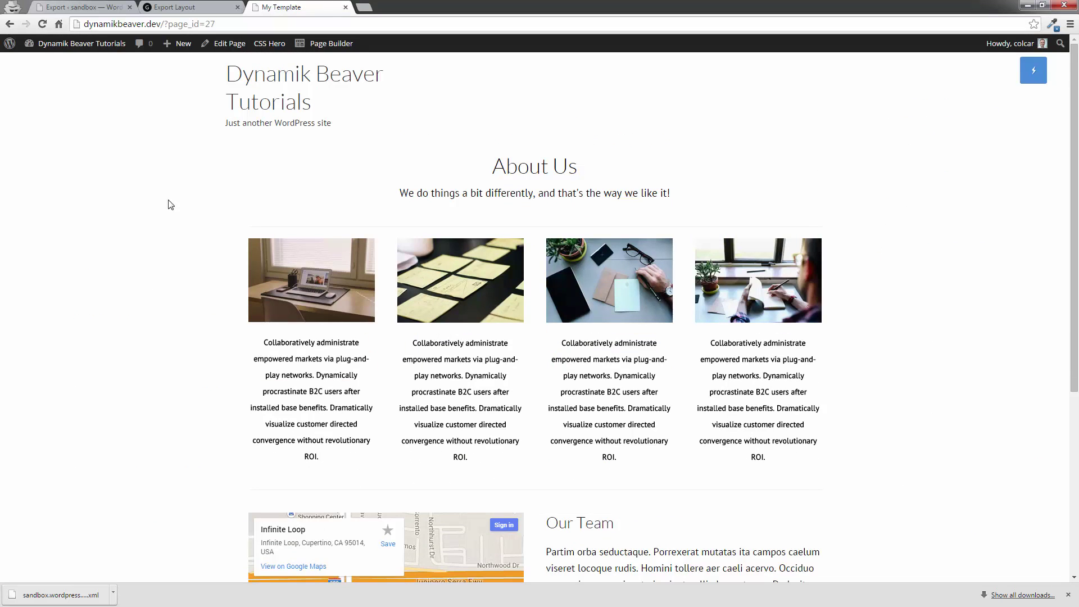
left_click(182, 9)
scroll(208, 123, "up", 4)
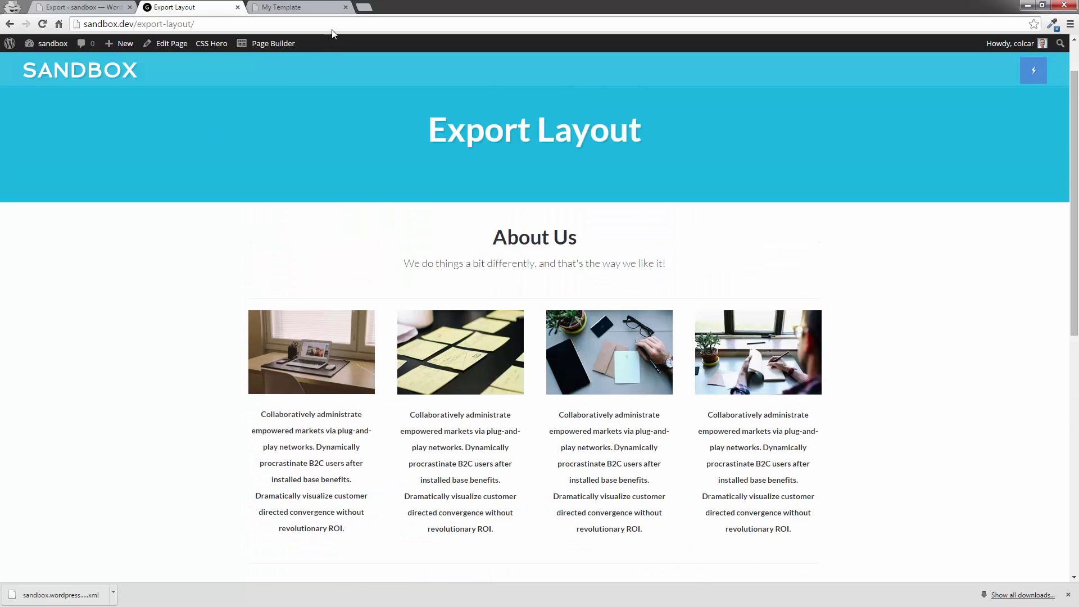